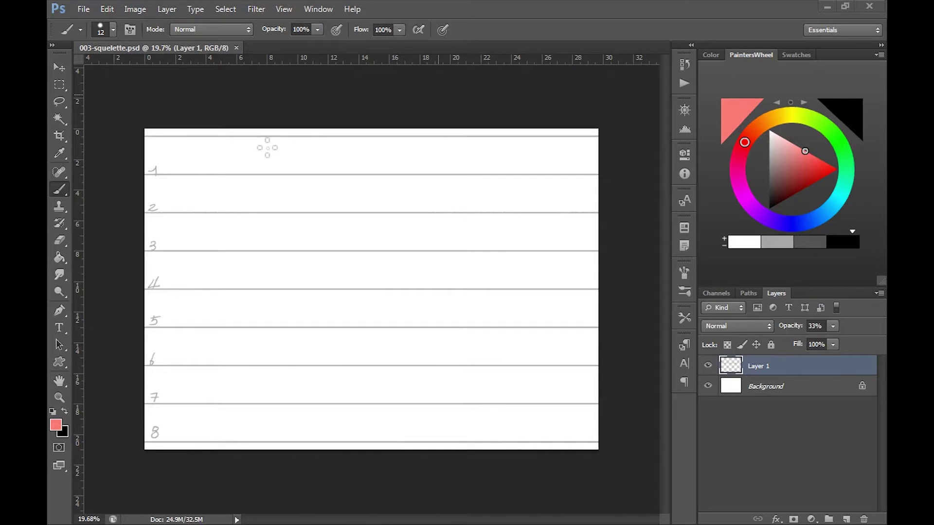
# Create a new empty layer with default settings above the numbered guide lines
pyautogui.press('z')
pyautogui.moveTo(260, 140); pyautogui.dragTo(408, 218)
pyautogui.press('space')
pyautogui.press('b')
pyautogui.moveTo(325, 184); pyautogui.dragTo(327, 263)
pyautogui.hotkey('ctrl', 'z')
pyautogui.hotkey('ctrl', 'shift', 'n')
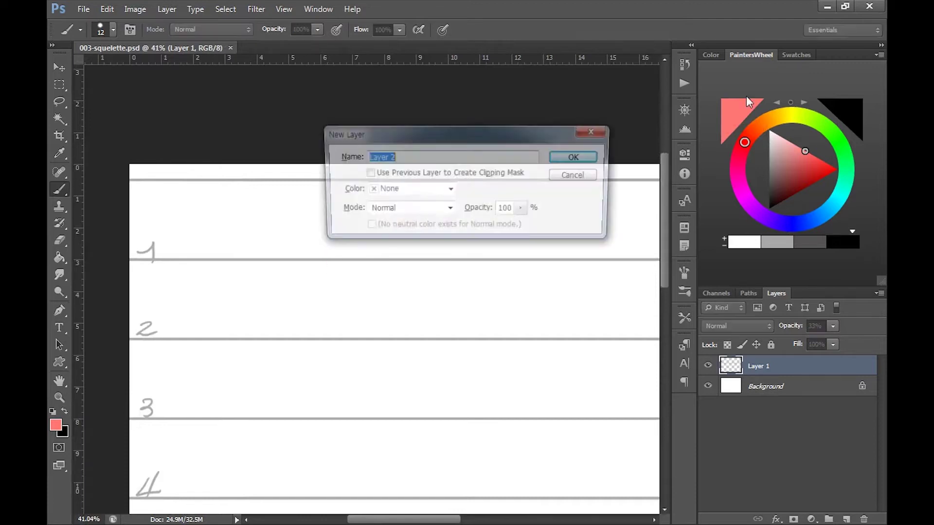
pyautogui.press('Return')
# Brush a slightly tapered head box in red, spanning from the uppermost guide line to line 1
pyautogui.moveTo(298, 180); pyautogui.dragTo(299, 237)
pyautogui.moveTo(298, 180)
pyautogui.mouseDown()
pyautogui.moveTo(364, 190)
pyautogui.moveTo(357, 258)
pyautogui.mouseUp()
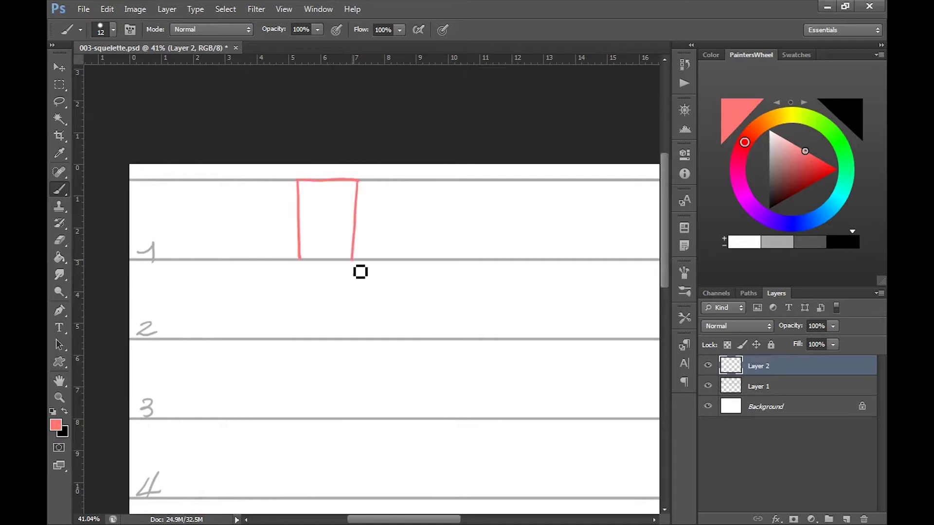
pyautogui.moveTo(299, 259); pyautogui.dragTo(357, 258)
# Draw a horizontal and a vertical centre line through the head box
pyautogui.press('z')
pyautogui.moveTo(364, 210)
pyautogui.mouseDown()
pyautogui.moveTo(411, 209)
pyautogui.moveTo(421, 298)
pyautogui.moveTo(408, 301)
pyautogui.moveTo(429, 275)
pyautogui.mouseUp()
pyautogui.press('space')
pyautogui.press('z')
pyautogui.press('space')
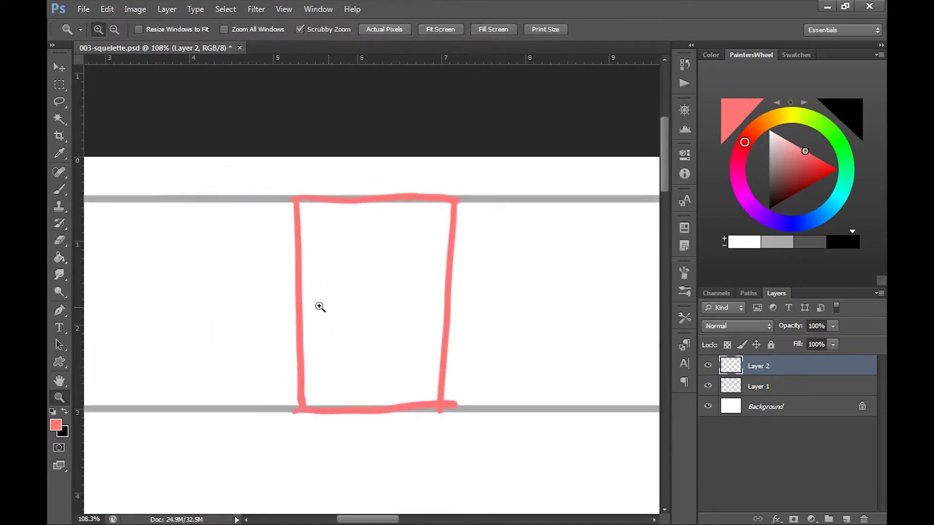
pyautogui.press('b')
pyautogui.moveTo(302, 306); pyautogui.dragTo(485, 307)
pyautogui.hotkey('ctrl', 'z')
pyautogui.moveTo(303, 307); pyautogui.dragTo(479, 306)
pyautogui.moveTo(375, 199); pyautogui.dragTo(377, 409)
pyautogui.hotkey('ctrl', 'z')
pyautogui.moveTo(375, 200); pyautogui.dragTo(374, 427)
# Outline two rounded eye sockets on the horizontal centre line, one on each side of the vertical line
pyautogui.moveTo(315, 302)
pyautogui.mouseDown()
pyautogui.moveTo(345, 292)
pyautogui.moveTo(382, 297)
pyautogui.moveTo(362, 299)
pyautogui.moveTo(323, 329)
pyautogui.moveTo(326, 316)
pyautogui.moveTo(360, 327)
pyautogui.moveTo(339, 327)
pyautogui.moveTo(390, 282)
pyautogui.moveTo(397, 306)
pyautogui.moveTo(404, 294)
pyautogui.moveTo(395, 307)
pyautogui.moveTo(445, 282)
pyautogui.moveTo(362, 297)
pyautogui.mouseUp()
pyautogui.click(396, 287)
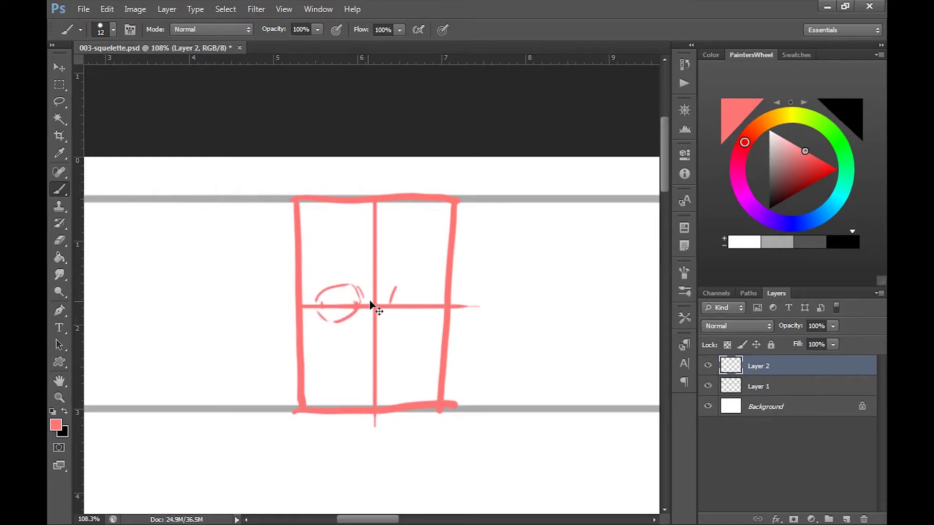
pyautogui.moveTo(363, 294)
pyautogui.mouseDown()
pyautogui.moveTo(354, 317)
pyautogui.moveTo(408, 287)
pyautogui.moveTo(434, 304)
pyautogui.moveTo(414, 321)
pyautogui.moveTo(433, 306)
pyautogui.mouseUp()
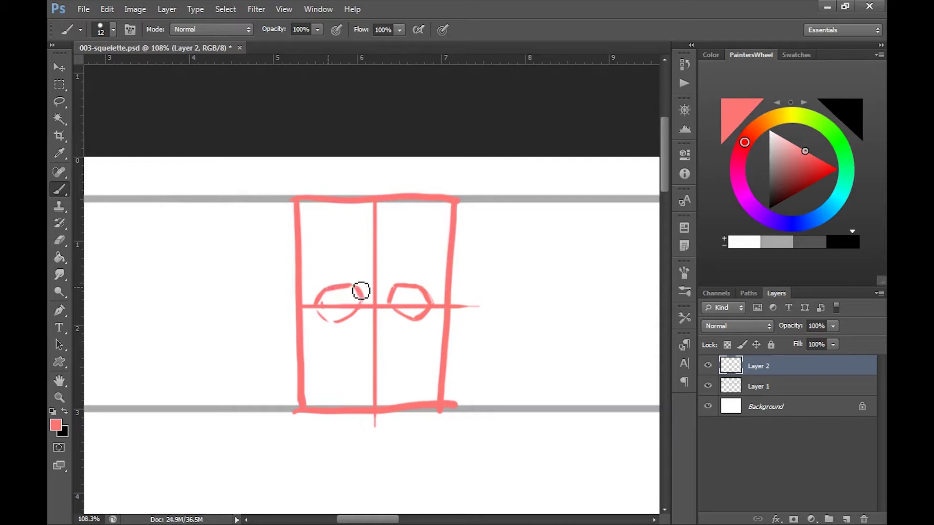
# Fill both eye sockets with solid red brush strokes
pyautogui.hotkey('ctrl', 'space')
pyautogui.moveTo(336, 283); pyautogui.dragTo(394, 285)
pyautogui.hotkey('ctrl', 'space')
pyautogui.moveTo(377, 362); pyautogui.dragTo(366, 361)
pyautogui.moveTo(318, 323)
pyautogui.mouseDown()
pyautogui.moveTo(309, 349)
pyautogui.moveTo(354, 308)
pyautogui.moveTo(342, 357)
pyautogui.moveTo(391, 333)
pyautogui.moveTo(309, 352)
pyautogui.mouseUp()
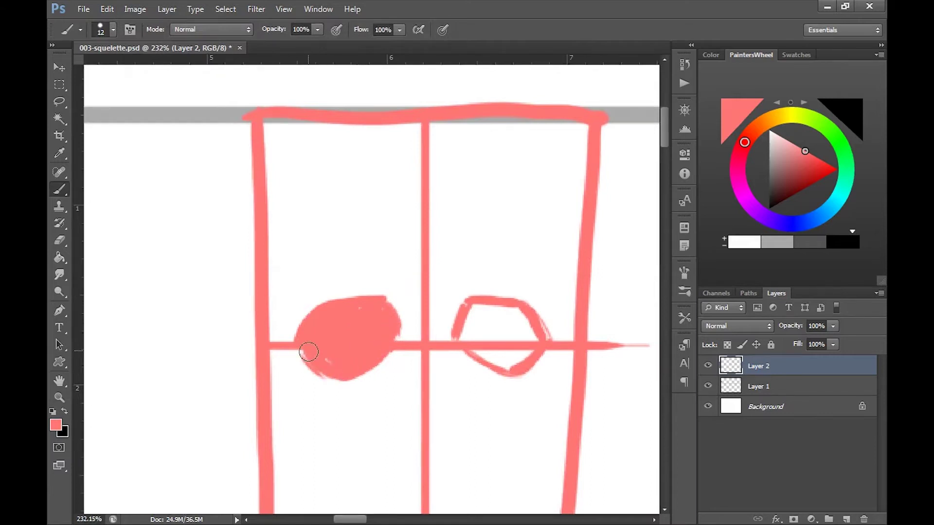
pyautogui.press('space')
pyautogui.moveTo(399, 346)
pyautogui.mouseDown()
pyautogui.moveTo(294, 334)
pyautogui.moveTo(275, 320)
pyautogui.mouseUp()
pyautogui.moveTo(352, 286)
pyautogui.mouseDown()
pyautogui.moveTo(374, 286)
pyautogui.moveTo(386, 305)
pyautogui.moveTo(386, 320)
pyautogui.moveTo(367, 322)
pyautogui.moveTo(410, 306)
pyautogui.mouseUp()
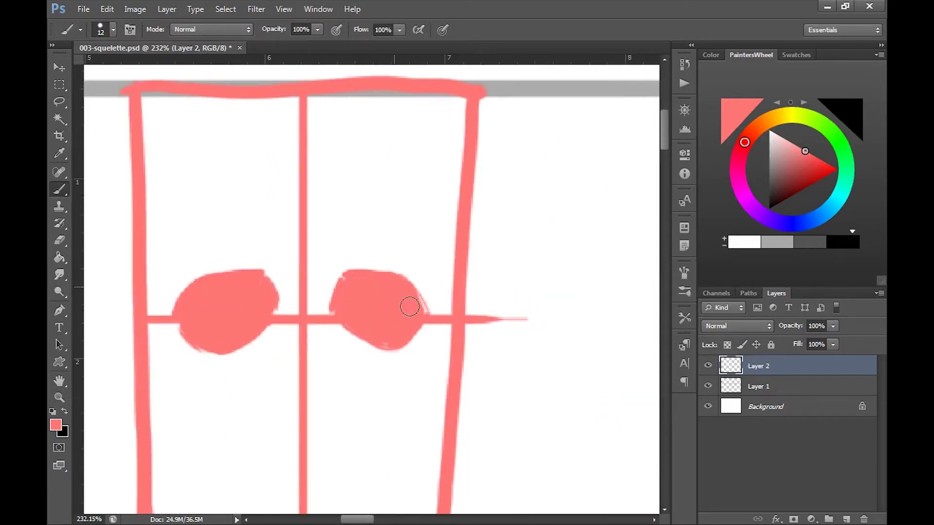
# Draw the temple lines above and outside both eye sockets and hatch the left temple
pyautogui.hotkey('ctrl', 'space')
pyautogui.moveTo(452, 267); pyautogui.dragTo(423, 267)
pyautogui.press('space')
pyautogui.moveTo(423, 267); pyautogui.dragTo(382, 221)
pyautogui.moveTo(354, 302)
pyautogui.mouseDown()
pyautogui.moveTo(402, 302)
pyautogui.moveTo(370, 302)
pyautogui.mouseUp()
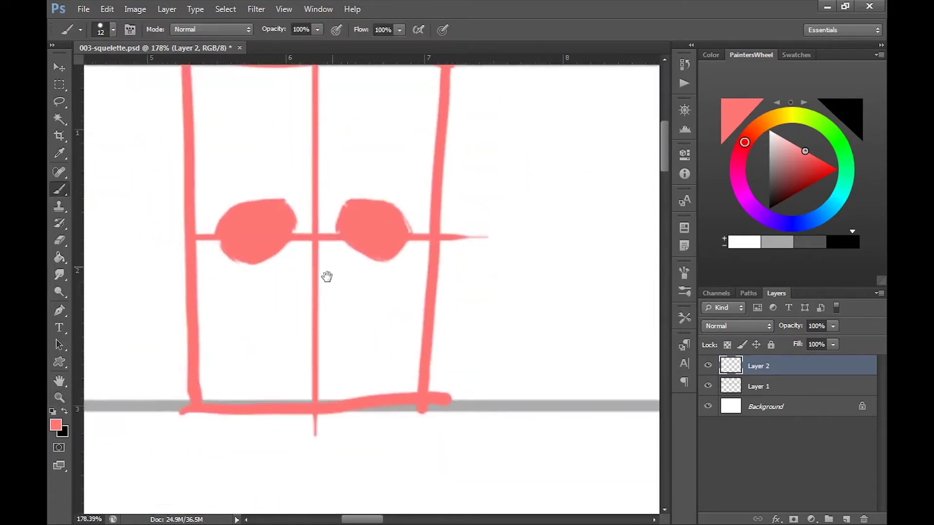
pyautogui.moveTo(327, 275); pyautogui.dragTo(347, 349)
pyautogui.moveTo(241, 265); pyautogui.dragTo(218, 305)
pyautogui.moveTo(241, 258); pyautogui.dragTo(237, 205)
pyautogui.moveTo(416, 209)
pyautogui.mouseDown()
pyautogui.moveTo(427, 247)
pyautogui.moveTo(416, 252)
pyautogui.moveTo(446, 305)
pyautogui.mouseUp()
pyautogui.hotkey('ctrl', 'z')
pyautogui.moveTo(420, 262); pyautogui.dragTo(447, 304)
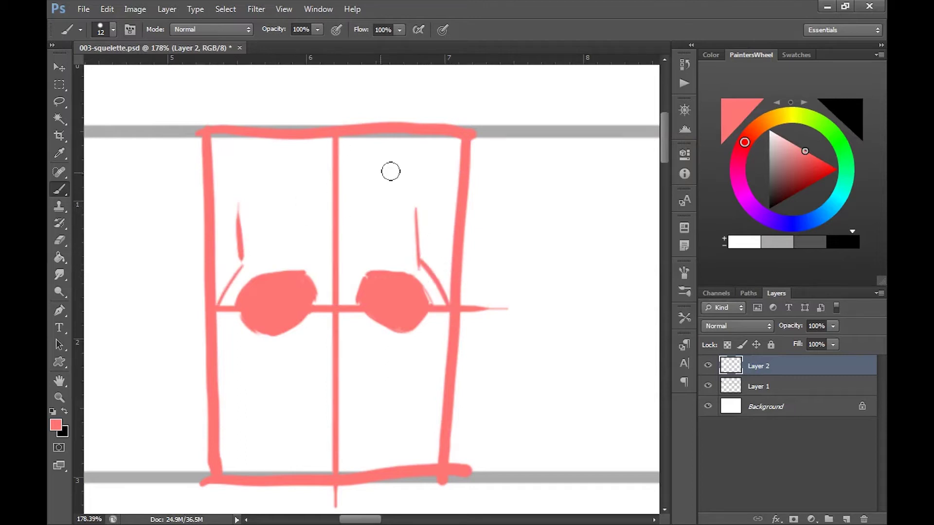
pyautogui.moveTo(250, 224)
pyautogui.mouseDown()
pyautogui.moveTo(239, 218)
pyautogui.moveTo(243, 263)
pyautogui.mouseUp()
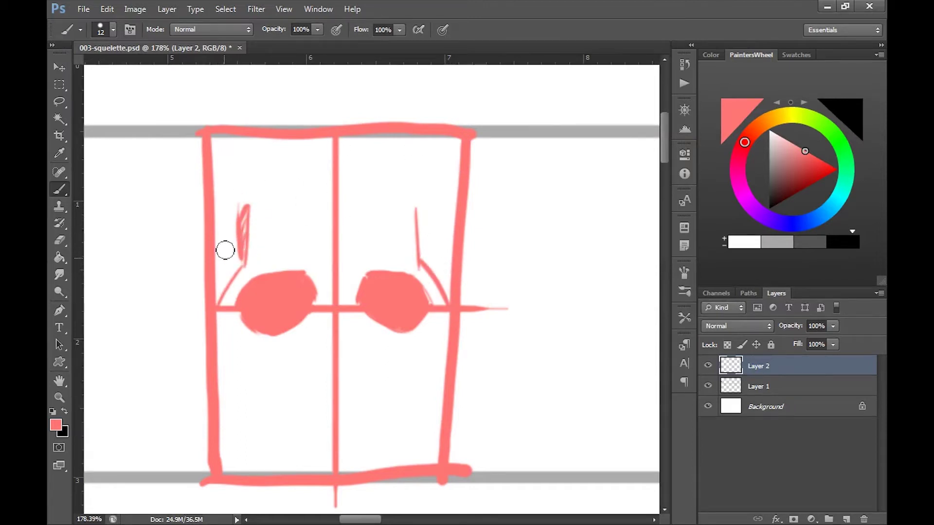
# Draw the rounded cranium contour inside the upper half of the head box, curving down to both temples
pyautogui.moveTo(218, 302)
pyautogui.mouseDown()
pyautogui.moveTo(222, 207)
pyautogui.moveTo(287, 138)
pyautogui.mouseUp()
pyautogui.hotkey('ctrl', 'z')
pyautogui.moveTo(222, 207); pyautogui.dragTo(276, 137)
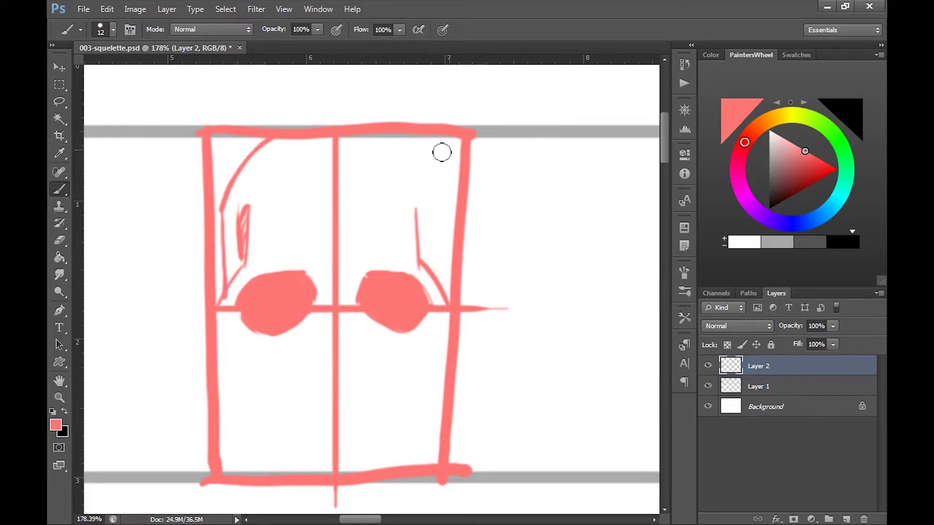
pyautogui.hotkey('ctrl', 'z')
pyautogui.moveTo(217, 221)
pyautogui.mouseDown()
pyautogui.moveTo(308, 140)
pyautogui.moveTo(378, 135)
pyautogui.moveTo(250, 175)
pyautogui.moveTo(390, 135)
pyautogui.moveTo(316, 139)
pyautogui.mouseUp()
pyautogui.hotkey('ctrl', 'z')
pyautogui.hotkey('ctrl', 'z')
pyautogui.moveTo(374, 138)
pyautogui.mouseDown()
pyautogui.moveTo(440, 190)
pyautogui.moveTo(445, 289)
pyautogui.mouseUp()
pyautogui.moveTo(300, 139); pyautogui.dragTo(219, 260)
# Mark the brow with two short strokes meeting at the vertical centre line just above the eye sockets
pyautogui.hotkey('ctrl', 'space')
pyautogui.moveTo(377, 326)
pyautogui.mouseDown()
pyautogui.moveTo(349, 345)
pyautogui.moveTo(392, 335)
pyautogui.mouseUp()
pyautogui.moveTo(299, 235); pyautogui.dragTo(355, 232)
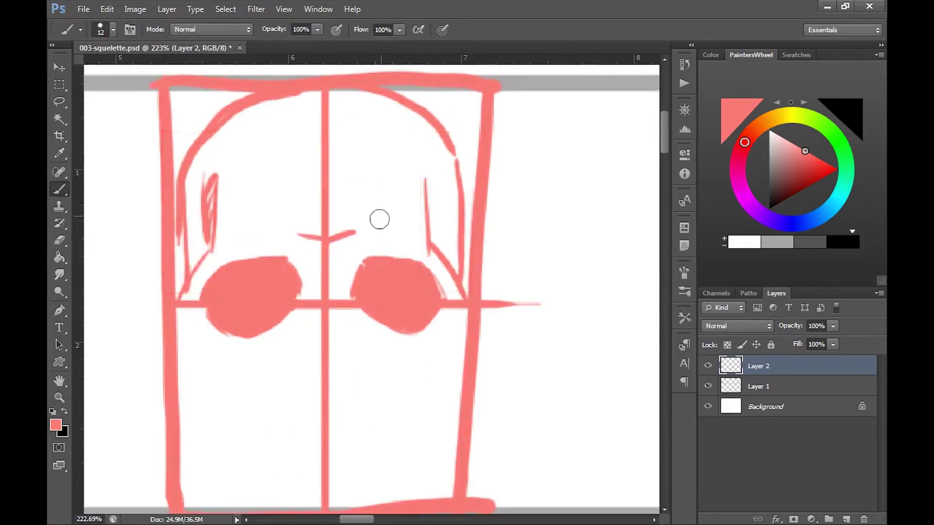
pyautogui.moveTo(181, 299)
pyautogui.mouseDown()
pyautogui.moveTo(240, 238)
pyautogui.moveTo(339, 239)
pyautogui.moveTo(386, 228)
pyautogui.moveTo(443, 264)
pyautogui.moveTo(437, 275)
pyautogui.moveTo(399, 257)
pyautogui.moveTo(329, 284)
pyautogui.moveTo(309, 277)
pyautogui.moveTo(303, 254)
pyautogui.mouseUp()
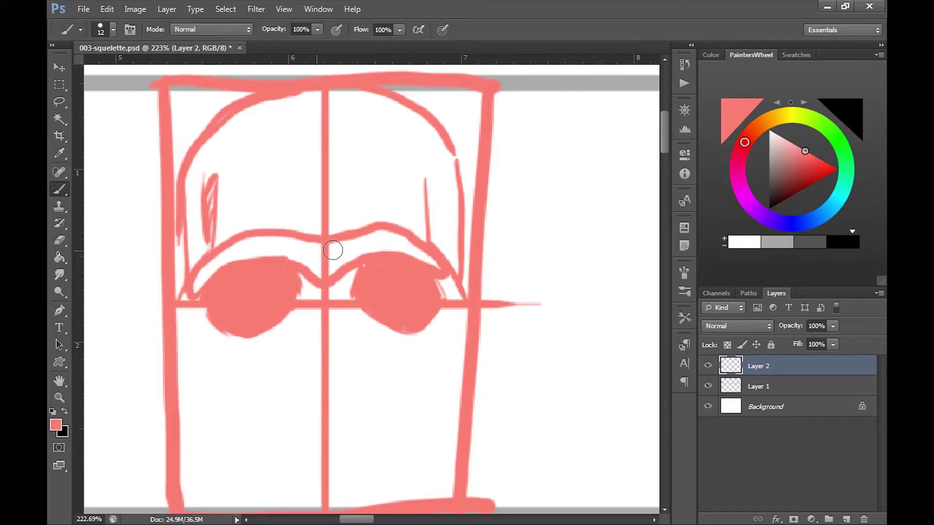
pyautogui.hotkey('ctrl', 'z')
# Erase the outer end of the horizontal guide beside the left eye socket and draw the outer cheekbone contours on both sides
pyautogui.moveTo(405, 297); pyautogui.dragTo(406, 220)
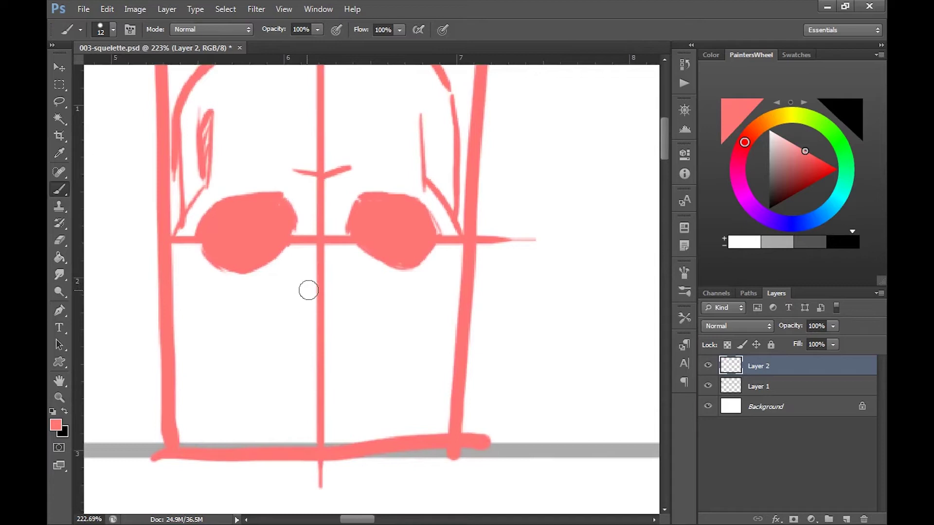
pyautogui.press('e')
pyautogui.moveTo(184, 232); pyautogui.dragTo(194, 307)
pyautogui.press('b')
pyautogui.hotkey('ctrl', 'z')
pyautogui.moveTo(167, 270); pyautogui.dragTo(194, 307)
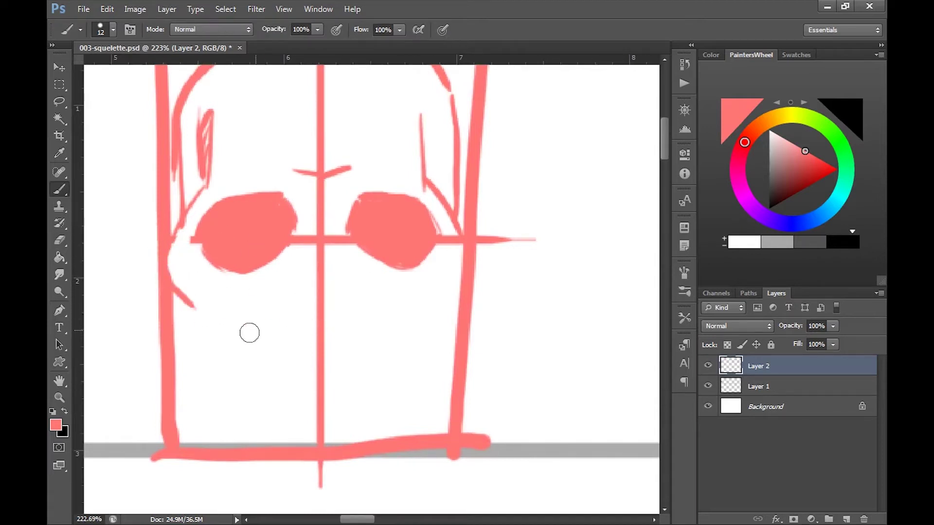
pyautogui.moveTo(460, 277); pyautogui.dragTo(442, 306)
# Draw the lower cheekbone curves beneath both eye sockets and a filled nose cavity on the centre line
pyautogui.moveTo(286, 255); pyautogui.dragTo(220, 316)
pyautogui.hotkey('ctrl', 'z')
pyautogui.moveTo(264, 290); pyautogui.dragTo(217, 319)
pyautogui.hotkey('ctrl', 'z')
pyautogui.moveTo(356, 267)
pyautogui.mouseDown()
pyautogui.moveTo(372, 292)
pyautogui.moveTo(422, 315)
pyautogui.moveTo(445, 306)
pyautogui.mouseUp()
pyautogui.hotkey('ctrl', 'z')
pyautogui.moveTo(319, 257)
pyautogui.mouseDown()
pyautogui.moveTo(333, 280)
pyautogui.moveTo(325, 264)
pyautogui.moveTo(314, 289)
pyautogui.moveTo(328, 291)
pyautogui.moveTo(321, 272)
pyautogui.moveTo(339, 294)
pyautogui.mouseUp()
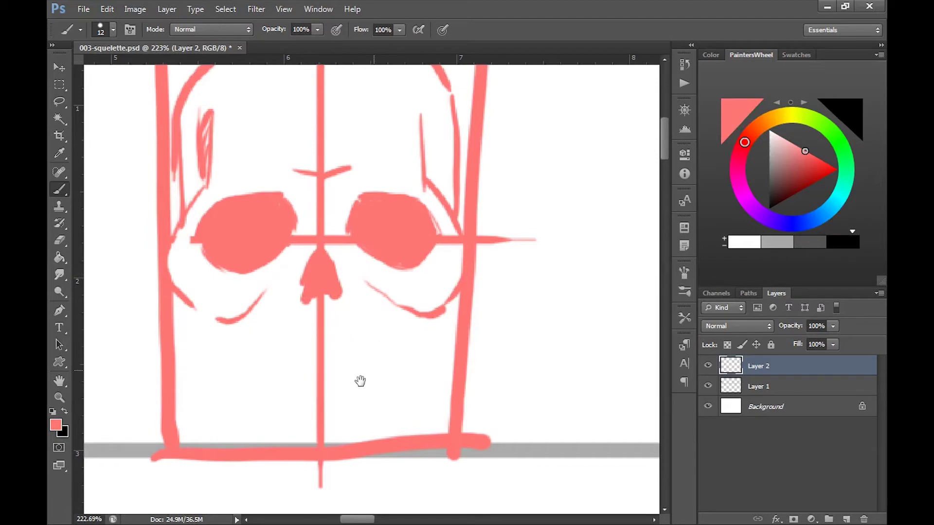
# Draw the jaw contour from both cheekbones down to the chin at the base of the head box
pyautogui.moveTo(376, 362); pyautogui.dragTo(349, 370)
pyautogui.moveTo(162, 316); pyautogui.dragTo(174, 403)
pyautogui.moveTo(416, 317); pyautogui.dragTo(398, 403)
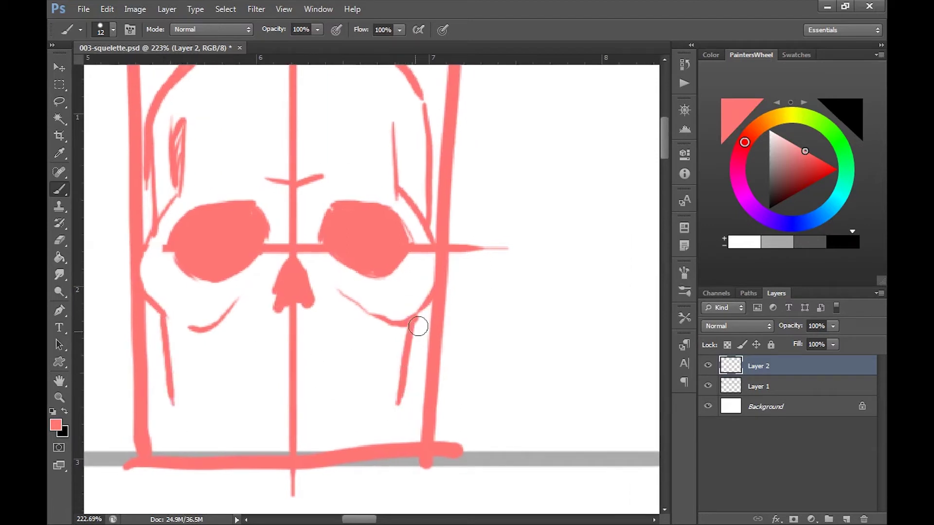
pyautogui.moveTo(173, 399); pyautogui.dragTo(250, 451)
pyautogui.hotkey('ctrl', 'z')
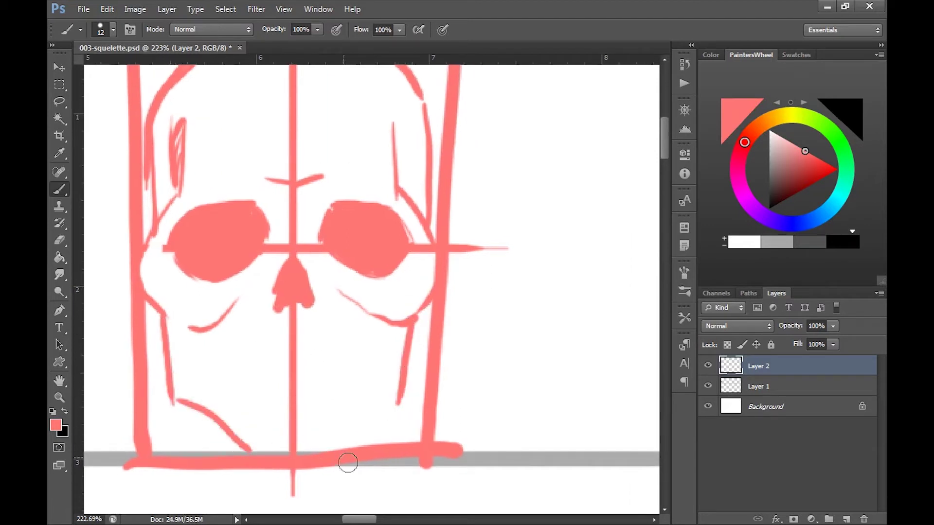
pyautogui.moveTo(396, 396); pyautogui.dragTo(340, 448)
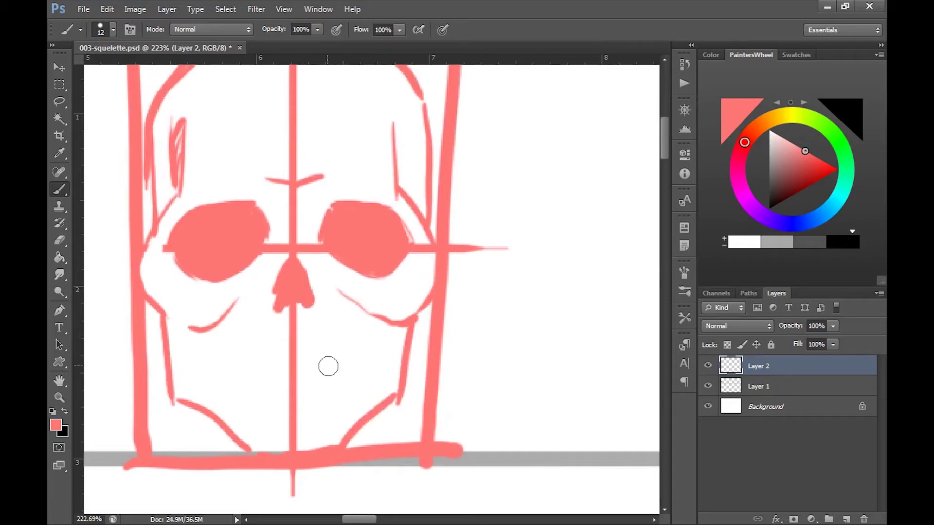
# Draw narrow shaded wedges beneath both cheekbones, between the jaw sides and the mouth
pyautogui.moveTo(195, 331); pyautogui.dragTo(200, 375)
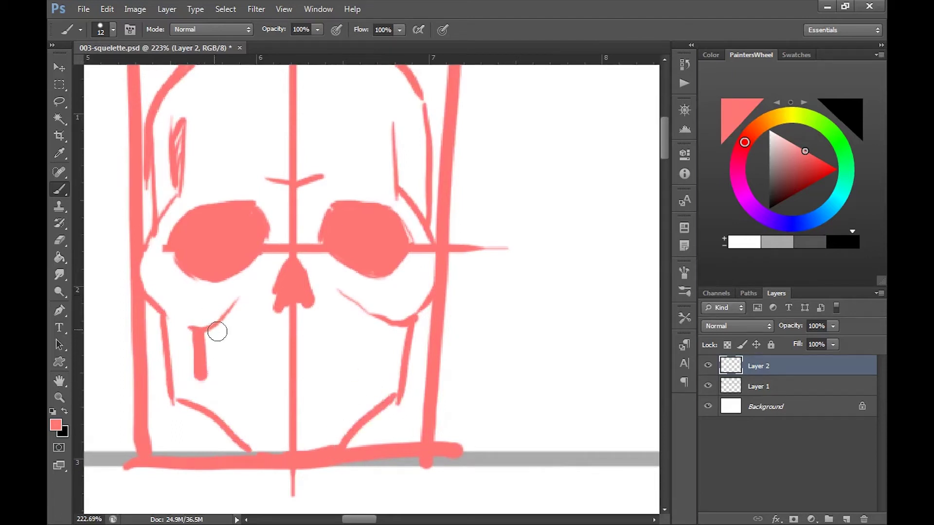
pyautogui.hotkey('ctrl', 'z')
pyautogui.hotkey('ctrl', 'z')
pyautogui.moveTo(194, 335)
pyautogui.mouseDown()
pyautogui.moveTo(204, 371)
pyautogui.moveTo(197, 338)
pyautogui.mouseUp()
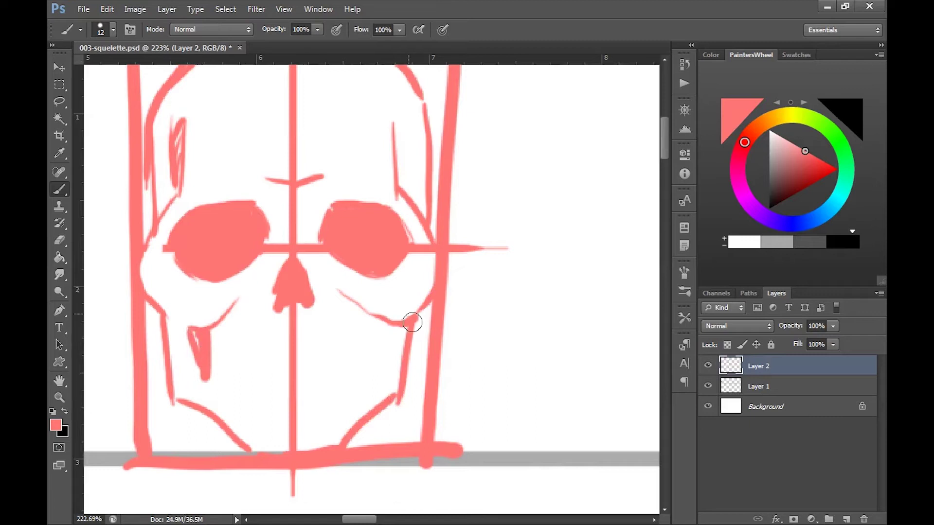
pyautogui.moveTo(376, 318); pyautogui.dragTo(380, 377)
pyautogui.moveTo(393, 320); pyautogui.dragTo(381, 376)
# Draw the mouth line between the cheek wedges and divide it into teeth with short vertical strokes
pyautogui.moveTo(247, 360)
pyautogui.mouseDown()
pyautogui.moveTo(375, 351)
pyautogui.moveTo(245, 371)
pyautogui.mouseUp()
pyautogui.moveTo(270, 353); pyautogui.dragTo(270, 366)
pyautogui.moveTo(290, 353)
pyautogui.mouseDown()
pyautogui.moveTo(291, 367)
pyautogui.moveTo(336, 368)
pyautogui.mouseUp()
pyautogui.moveTo(356, 348); pyautogui.dragTo(355, 367)
# Extend the vertical centre line from the skull's chin down toward line 8
pyautogui.press('z')
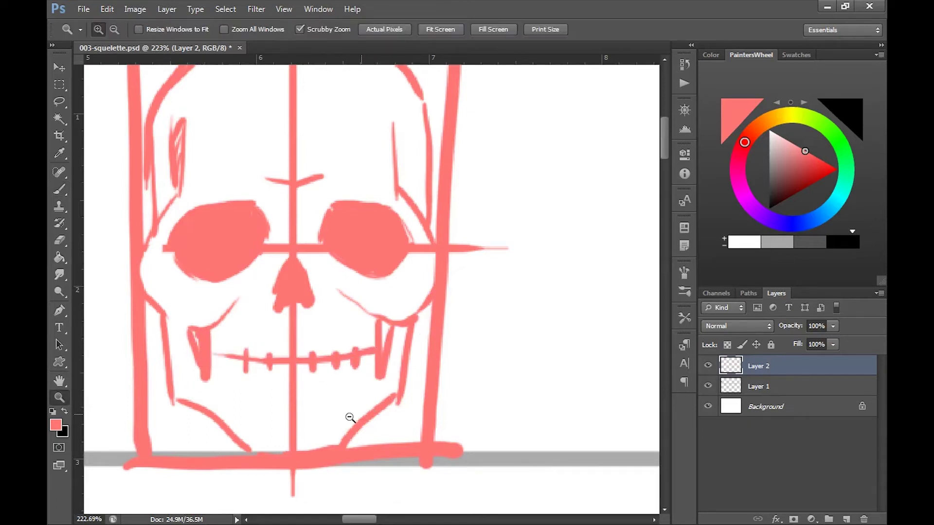
pyautogui.moveTo(369, 409); pyautogui.dragTo(292, 409)
pyautogui.press('b')
pyautogui.moveTo(402, 451); pyautogui.dragTo(438, 292)
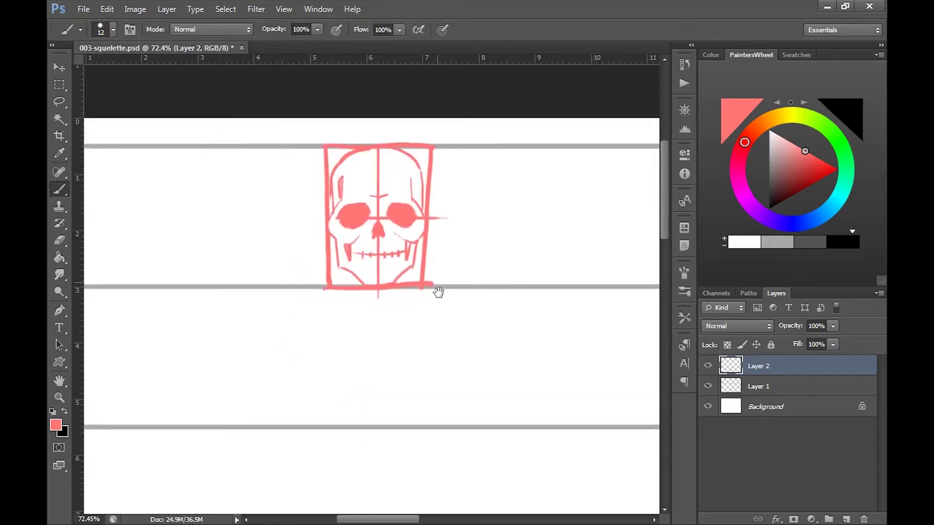
pyautogui.press('z')
pyautogui.moveTo(496, 342)
pyautogui.mouseDown()
pyautogui.moveTo(469, 340)
pyautogui.moveTo(400, 191)
pyautogui.moveTo(359, 310)
pyautogui.moveTo(365, 515)
pyautogui.moveTo(355, 523)
pyautogui.mouseUp()
pyautogui.press('b')
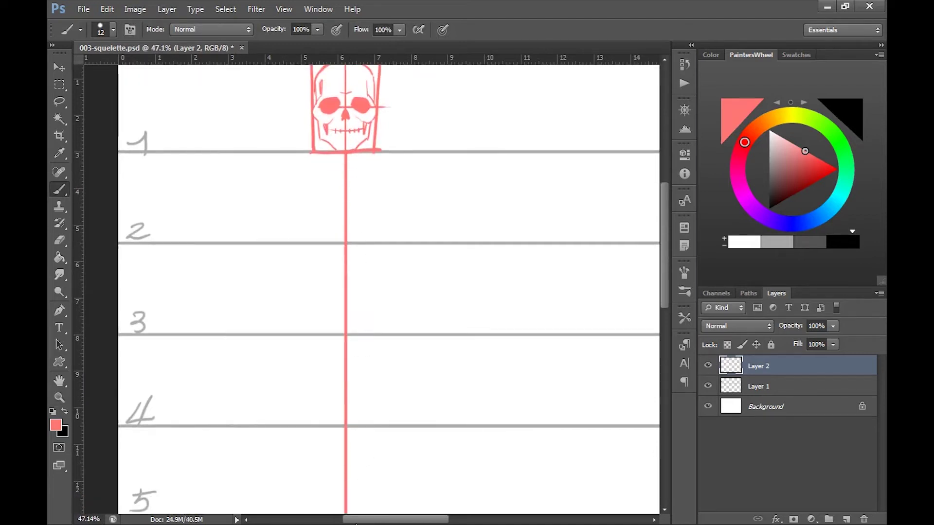
pyautogui.moveTo(389, 414)
pyautogui.mouseDown()
pyautogui.moveTo(404, 187)
pyautogui.moveTo(398, 128)
pyautogui.mouseUp()
pyautogui.press('z')
pyautogui.moveTo(399, 324); pyautogui.dragTo(347, 344)
pyautogui.press('b')
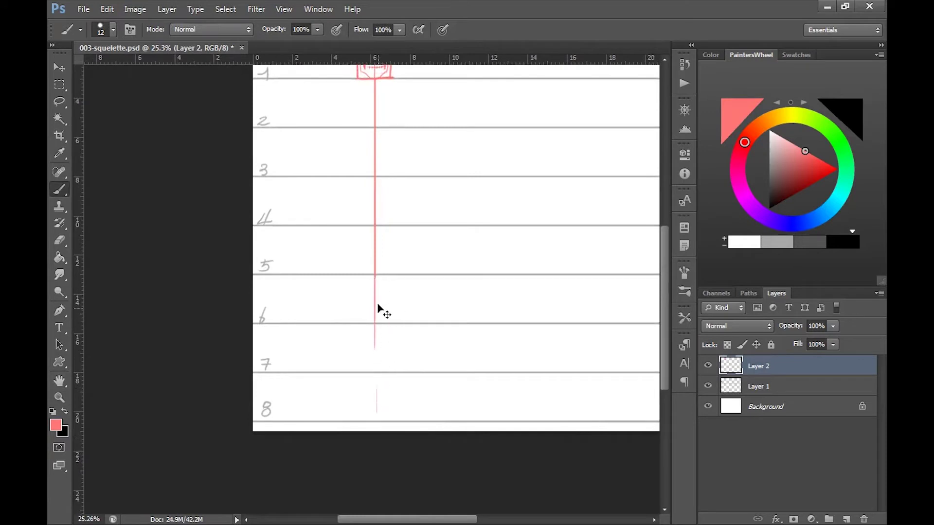
# Outline a spine that widens from the chin down to a rounded end at line 4, with vertebra divisions in its lower part
pyautogui.press('z')
pyautogui.moveTo(233, 198)
pyautogui.mouseDown()
pyautogui.moveTo(284, 197)
pyautogui.moveTo(302, 227)
pyautogui.mouseUp()
pyautogui.press('b')
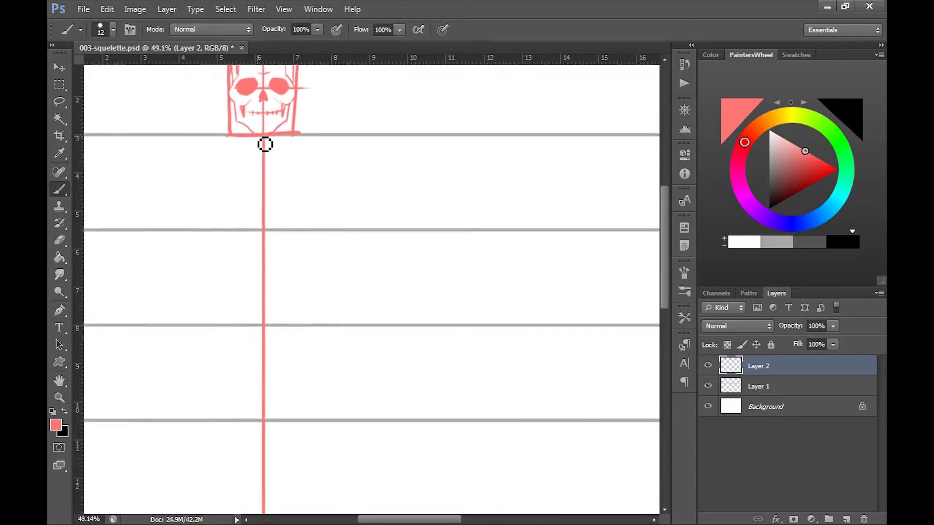
pyautogui.moveTo(260, 152)
pyautogui.mouseDown()
pyautogui.moveTo(258, 167)
pyautogui.moveTo(248, 165)
pyautogui.mouseUp()
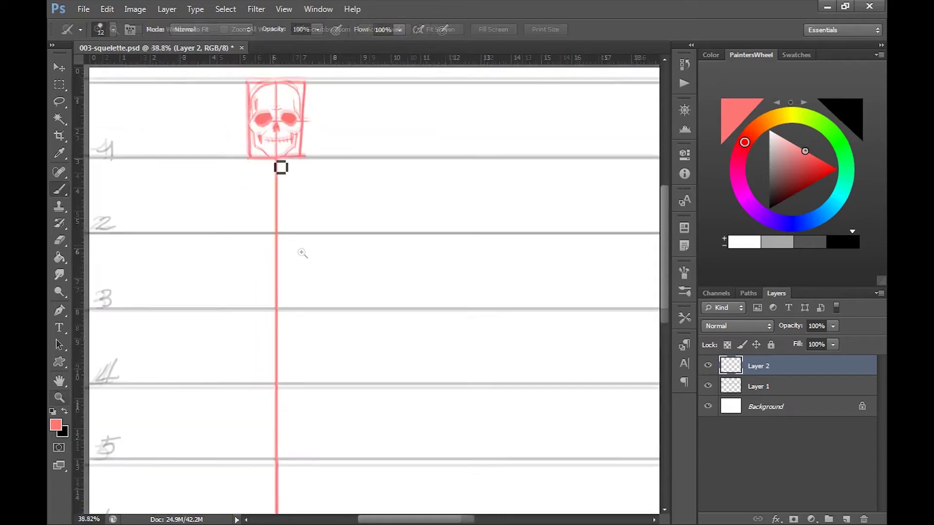
pyautogui.moveTo(282, 167)
pyautogui.mouseDown()
pyautogui.moveTo(267, 379)
pyautogui.moveTo(263, 369)
pyautogui.moveTo(290, 194)
pyautogui.moveTo(298, 370)
pyautogui.moveTo(278, 387)
pyautogui.mouseUp()
pyautogui.keyDown('ctrl'); pyautogui.click(291, 376); pyautogui.keyUp('ctrl')
pyautogui.moveTo(258, 354)
pyautogui.mouseDown()
pyautogui.moveTo(286, 350)
pyautogui.moveTo(285, 278)
pyautogui.moveTo(264, 263)
pyautogui.moveTo(284, 263)
pyautogui.mouseUp()
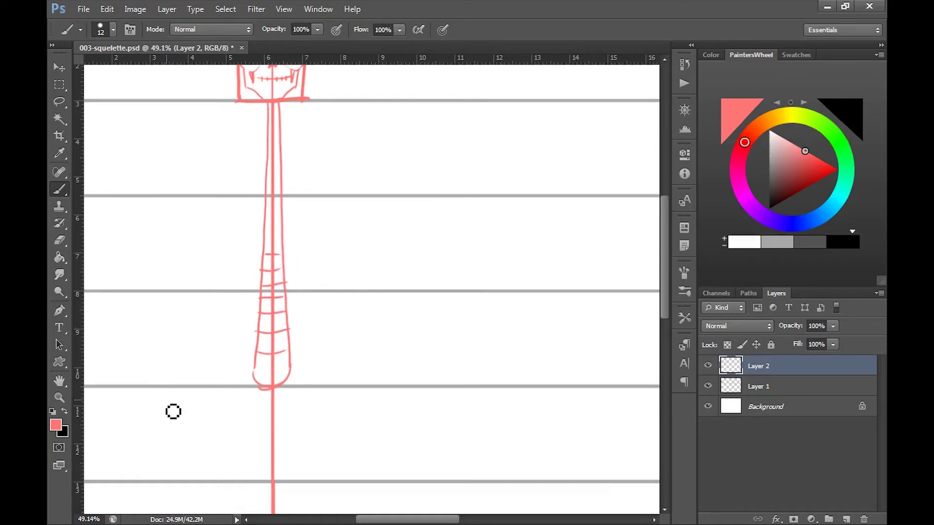
# Erase the centre line and vertebra strokes inside the spine, then remove its rounded lower end at line 4
pyautogui.press('e')
pyautogui.moveTo(274, 103); pyautogui.dragTo(268, 358)
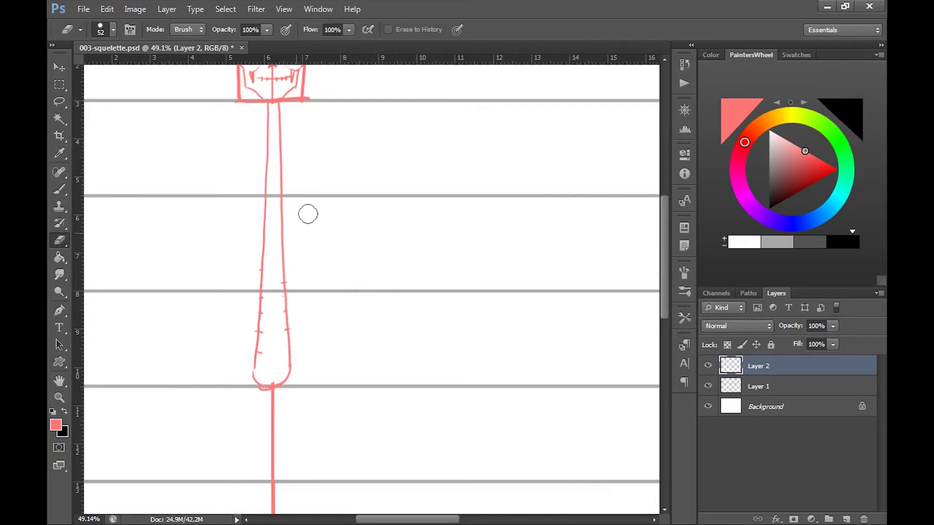
pyautogui.press('b')
pyautogui.scroll(-2, 286, 334)
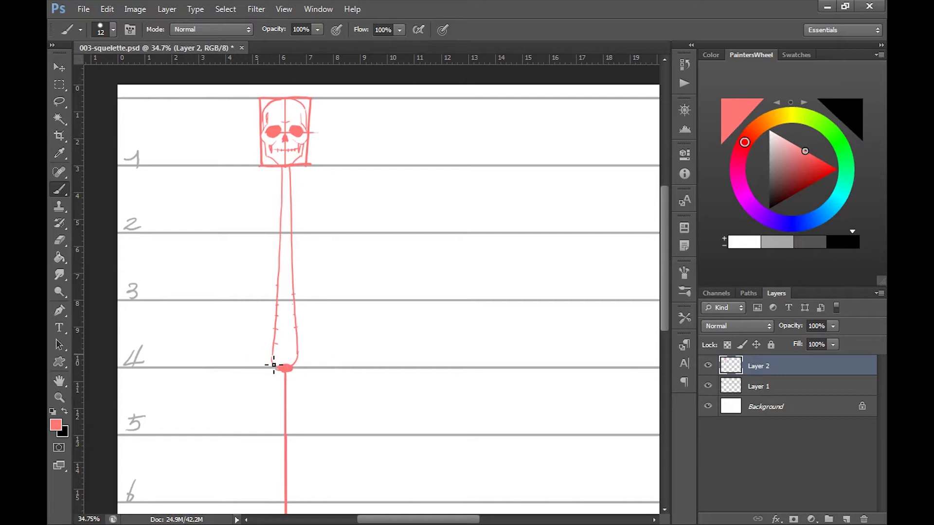
pyautogui.press('e')
pyautogui.moveTo(275, 355)
pyautogui.mouseDown()
pyautogui.moveTo(277, 364)
pyautogui.moveTo(298, 365)
pyautogui.moveTo(290, 335)
pyautogui.mouseUp()
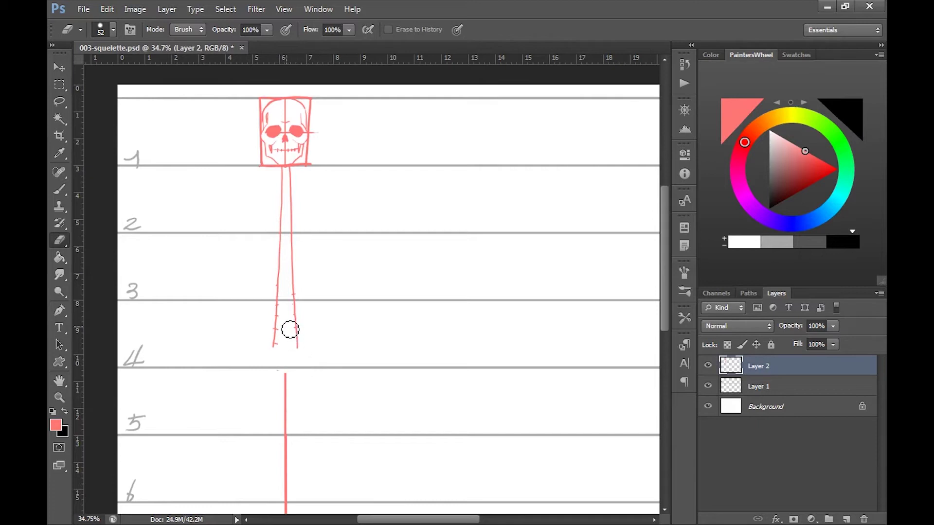
# Draw the pelvis around the spine's base at line 4, with a bold lower contour and hatched hip bones
pyautogui.press('b')
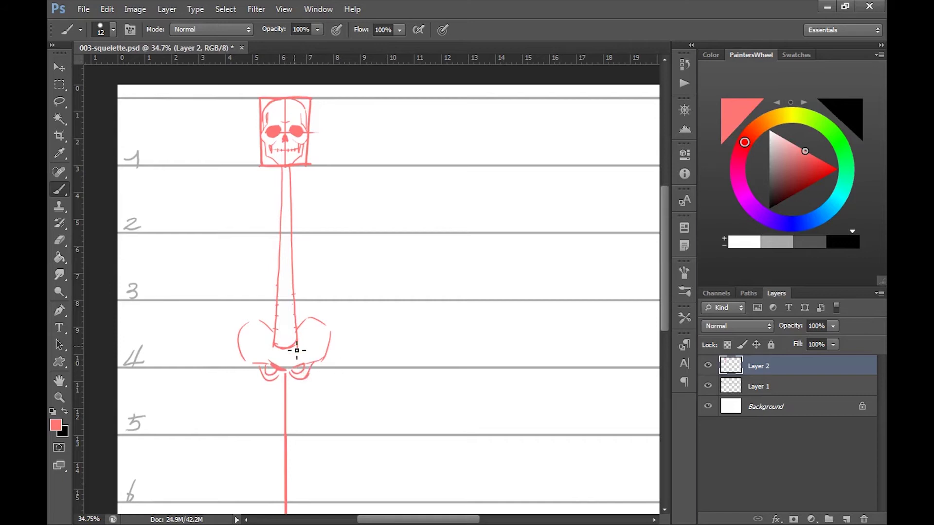
pyautogui.press('e')
pyautogui.press('b')
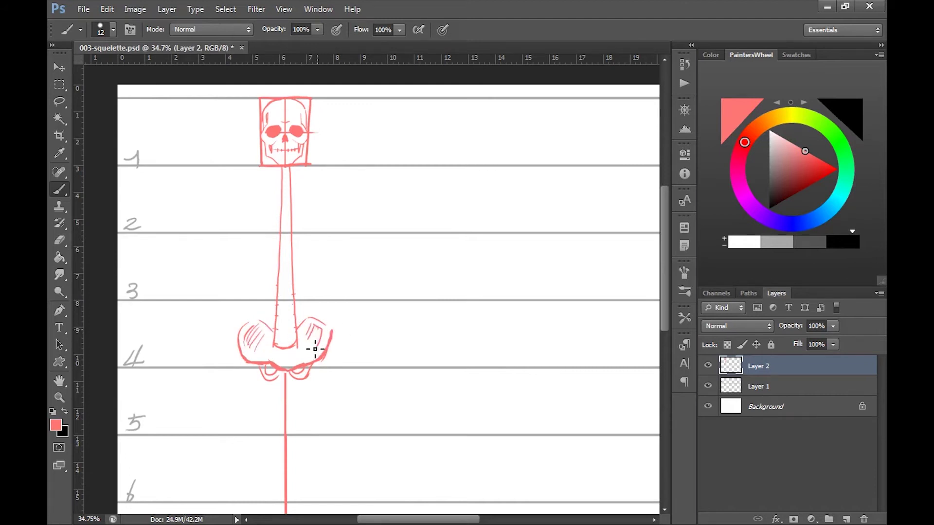
# Sketch a separate bowl-shaped pelvis beside the skeleton around line 3, with round hip joints and thigh lines reaching past line 4
pyautogui.hotkey('ctrl', 'z')
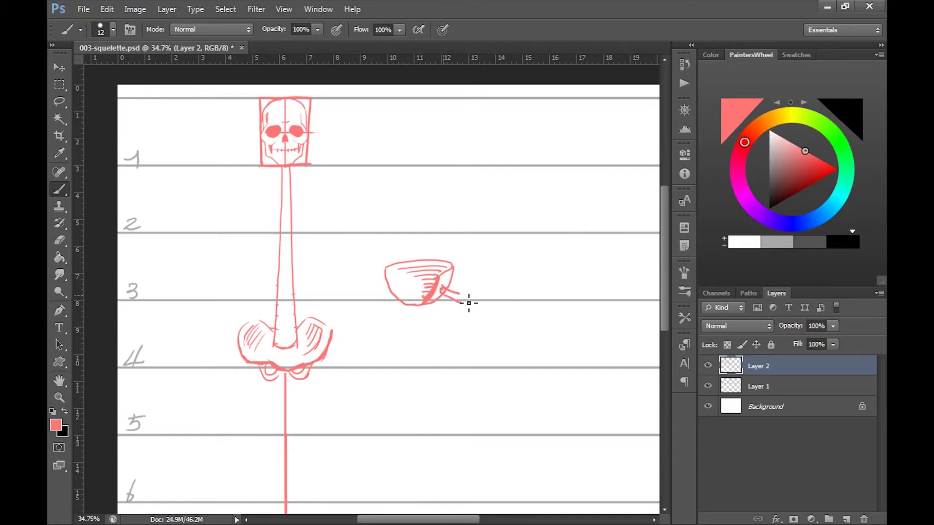
pyautogui.moveTo(465, 299); pyautogui.dragTo(439, 403)
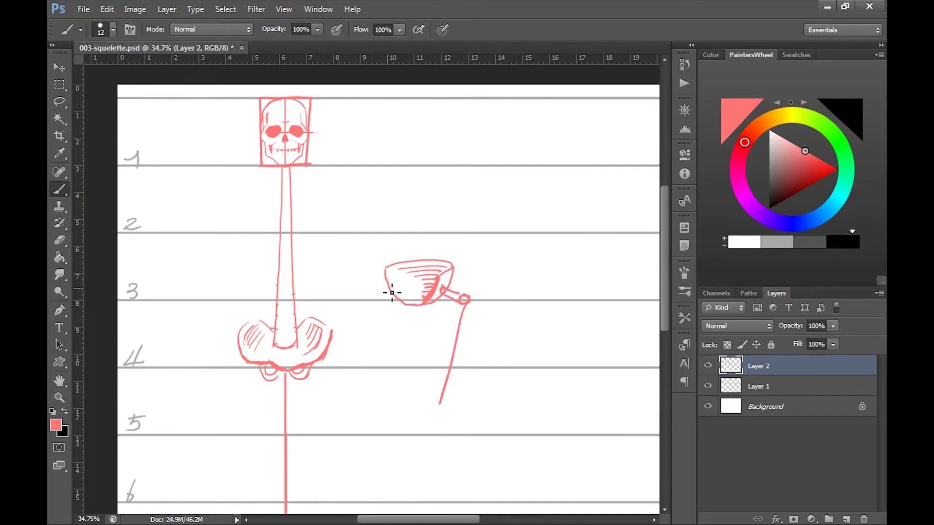
pyautogui.moveTo(382, 301); pyautogui.dragTo(396, 395)
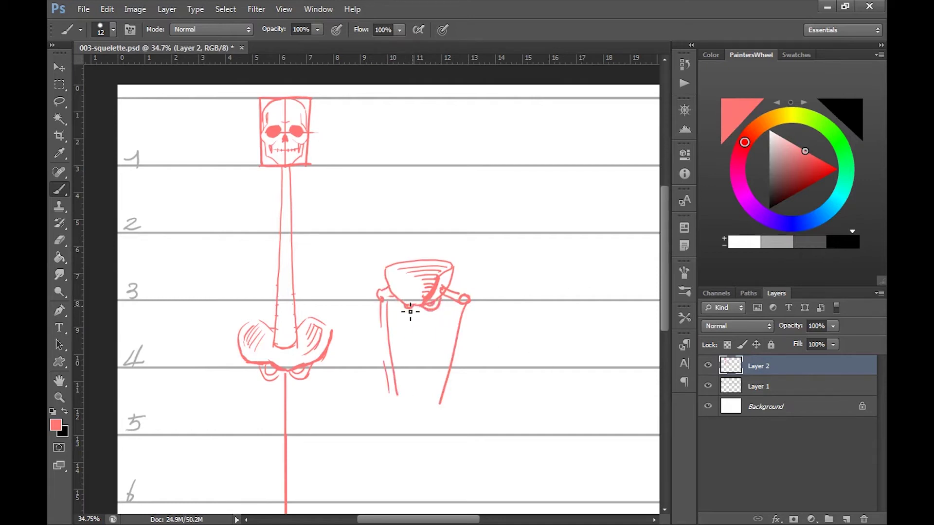
pyautogui.moveTo(391, 269); pyautogui.dragTo(389, 265)
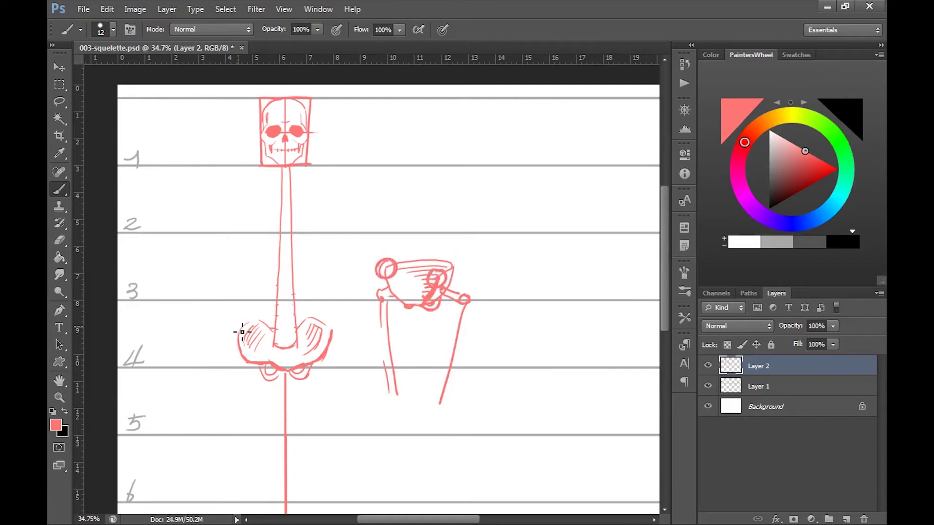
# Erase the whole side sketch of the bowl-shaped pelvis and thigh lines
pyautogui.hotkey('ctrl', 'z')
pyautogui.press('e')
pyautogui.moveTo(389, 258)
pyautogui.mouseDown()
pyautogui.moveTo(408, 248)
pyautogui.moveTo(403, 263)
pyautogui.moveTo(423, 253)
pyautogui.moveTo(406, 330)
pyautogui.mouseUp()
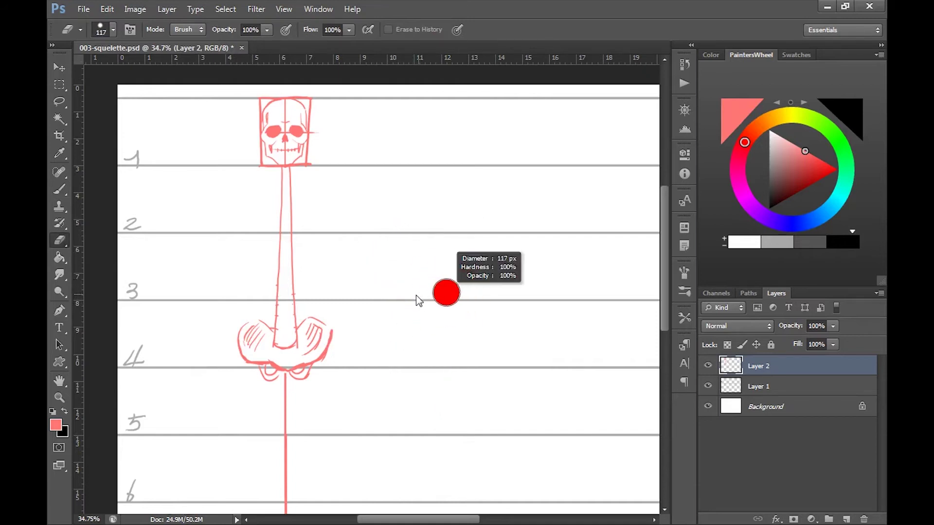
# Darken the hip sockets along the pelvis's lower contour and mark the knees with two small triangles just above line 6
pyautogui.press('b')
pyautogui.moveTo(344, 348)
pyautogui.mouseDown()
pyautogui.moveTo(372, 216)
pyautogui.moveTo(367, 249)
pyautogui.mouseUp()
pyautogui.moveTo(275, 246)
pyautogui.mouseDown()
pyautogui.moveTo(298, 249)
pyautogui.moveTo(251, 239)
pyautogui.mouseUp()
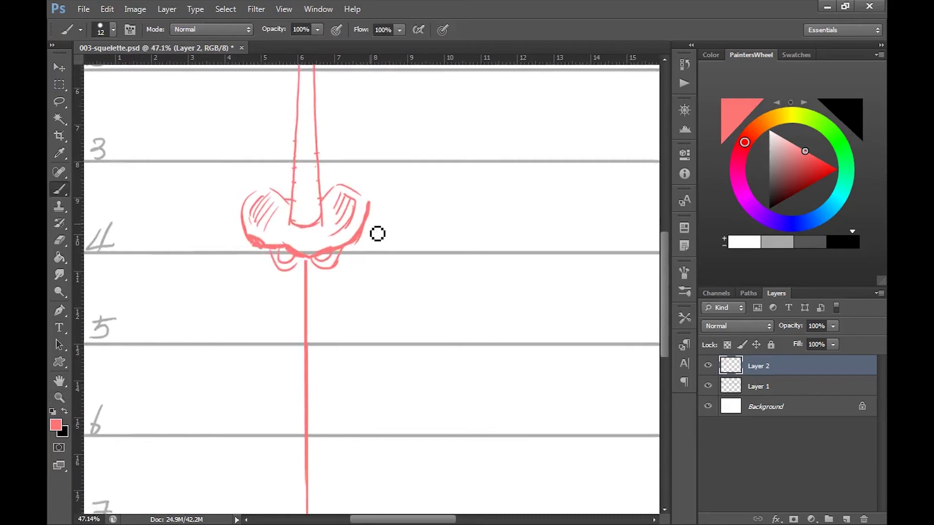
pyautogui.moveTo(357, 241); pyautogui.dragTo(344, 243)
pyautogui.hotkey('ctrl', 'space')
pyautogui.moveTo(311, 323); pyautogui.dragTo(287, 327)
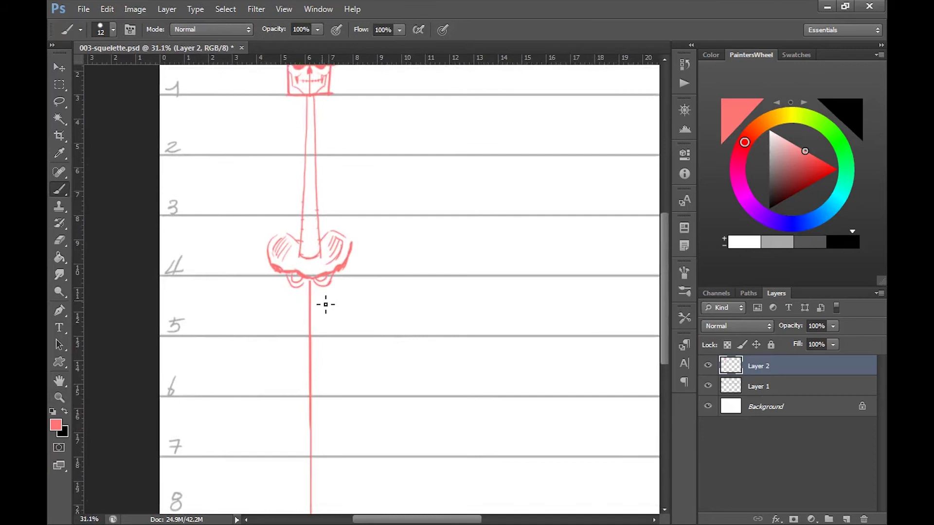
pyautogui.hotkey('ctrl', 'space')
pyautogui.moveTo(327, 383); pyautogui.dragTo(325, 361)
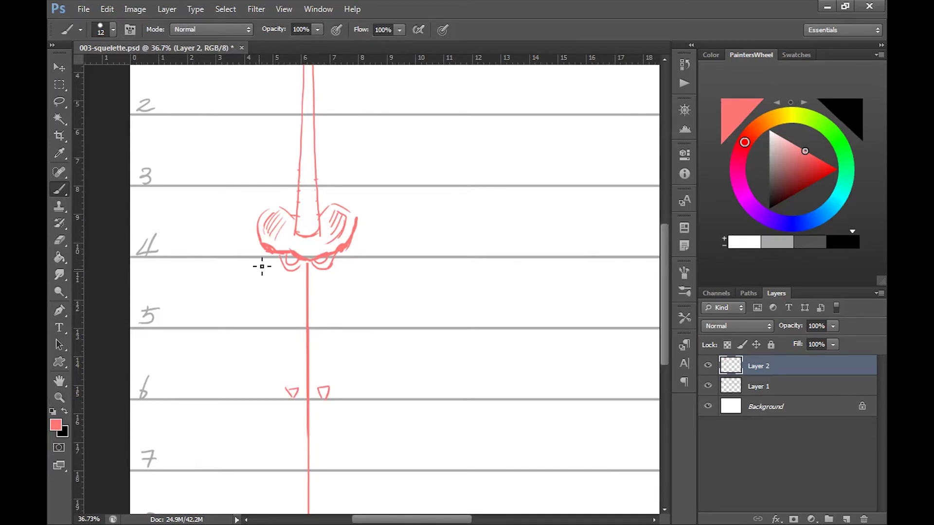
# Draw the left-hand thigh bone's neck, outer knob and slanted inner edge from the hip socket toward line 6, and erase the triangular knee marks
pyautogui.hotkey('ctrl', 'space')
pyautogui.moveTo(271, 258)
pyautogui.mouseDown()
pyautogui.moveTo(284, 247)
pyautogui.moveTo(271, 261)
pyautogui.mouseUp()
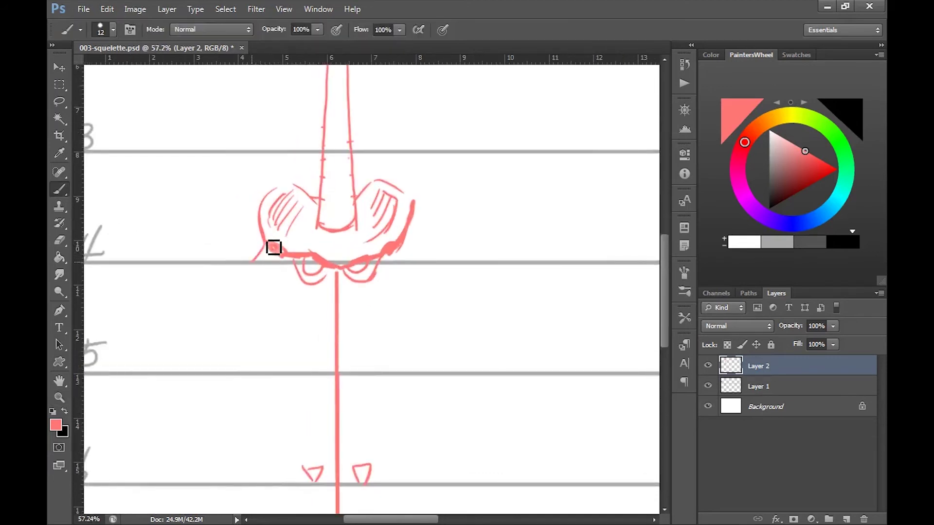
pyautogui.moveTo(251, 257)
pyautogui.mouseDown()
pyautogui.moveTo(249, 291)
pyautogui.moveTo(262, 286)
pyautogui.moveTo(318, 438)
pyautogui.mouseUp()
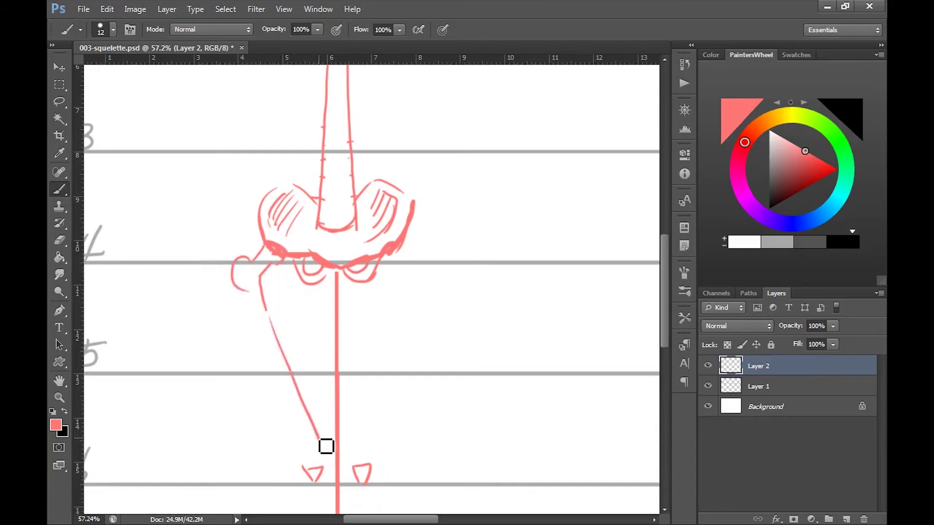
pyautogui.hotkey('ctrl', 'z')
pyautogui.moveTo(267, 313)
pyautogui.mouseDown()
pyautogui.moveTo(305, 423)
pyautogui.moveTo(309, 389)
pyautogui.moveTo(307, 429)
pyautogui.moveTo(329, 490)
pyautogui.moveTo(339, 415)
pyautogui.moveTo(302, 462)
pyautogui.mouseUp()
pyautogui.press('e')
pyautogui.press('b')
# Complete the left-hand thigh bone with its outer edge, rounded hip head and flared, notched lower end at line 6
pyautogui.press('space')
pyautogui.moveTo(382, 456)
pyautogui.mouseDown()
pyautogui.moveTo(368, 304)
pyautogui.moveTo(367, 312)
pyautogui.mouseUp()
pyautogui.moveTo(283, 331); pyautogui.dragTo(300, 339)
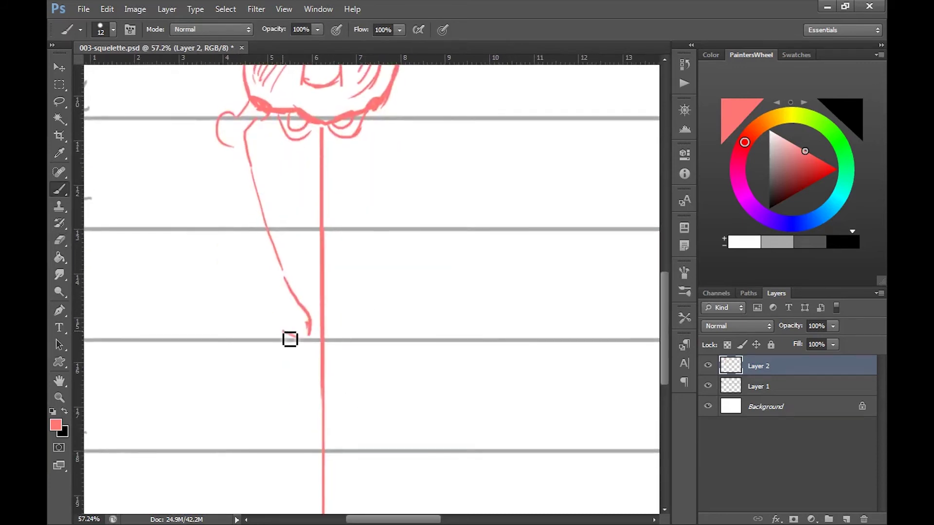
pyautogui.moveTo(233, 149)
pyautogui.mouseDown()
pyautogui.moveTo(267, 296)
pyautogui.moveTo(258, 335)
pyautogui.mouseUp()
pyautogui.moveTo(322, 346); pyautogui.dragTo(343, 370)
# Draw an arrow beside the left-hand thigh bone showing its inward slant, and undo it
pyautogui.moveTo(195, 185); pyautogui.dragTo(239, 305)
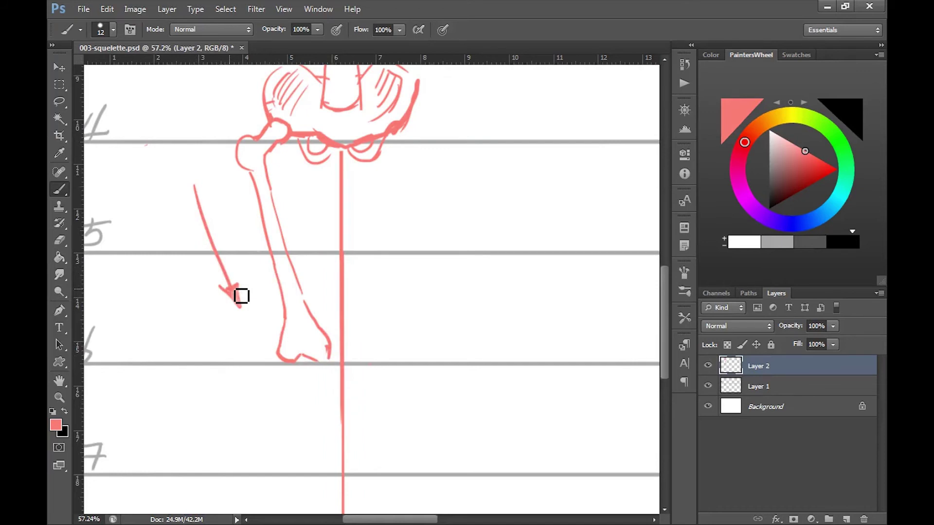
pyautogui.hotkey('ctrl', 'z')
pyautogui.hotkey('ctrl', 'alt', 'z')
# Sketch a straight vertical thigh bone on the right-hand side as a comparison, and erase it
pyautogui.moveTo(395, 141)
pyautogui.mouseDown()
pyautogui.moveTo(420, 197)
pyautogui.moveTo(414, 325)
pyautogui.mouseUp()
pyautogui.moveTo(427, 157)
pyautogui.mouseDown()
pyautogui.moveTo(429, 311)
pyautogui.moveTo(445, 347)
pyautogui.mouseUp()
pyautogui.moveTo(413, 317)
pyautogui.mouseDown()
pyautogui.moveTo(407, 365)
pyautogui.moveTo(453, 360)
pyautogui.mouseUp()
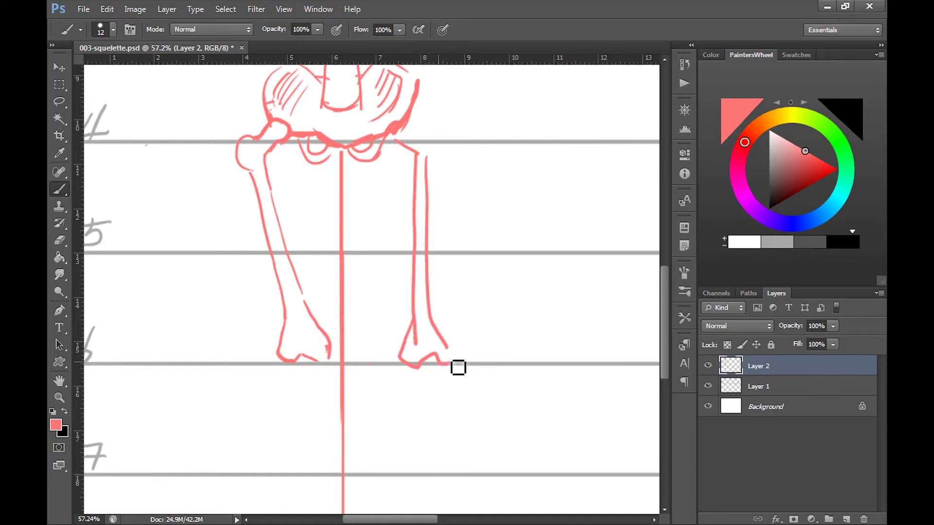
pyautogui.moveTo(404, 127); pyautogui.dragTo(417, 135)
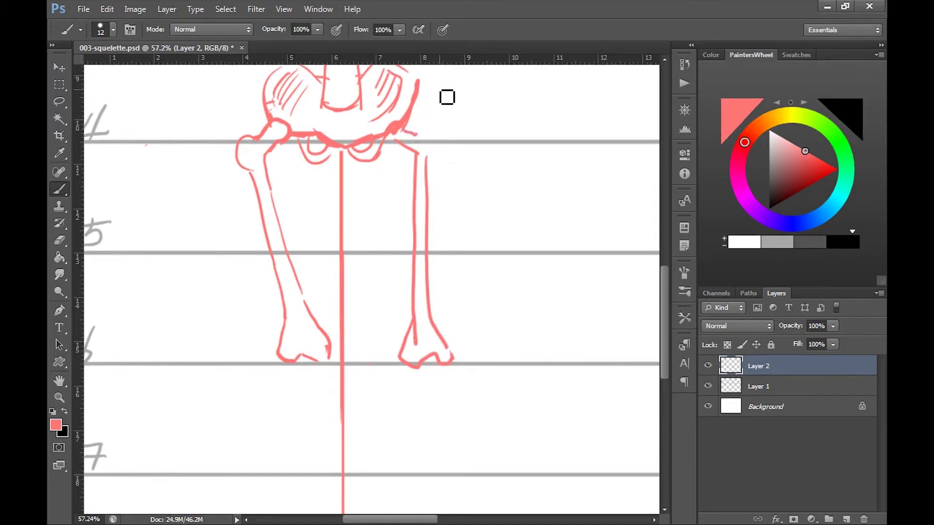
pyautogui.press('e')
pyautogui.moveTo(409, 131); pyautogui.dragTo(402, 340)
# Sketch the outer and inner flesh contours of the thigh around the left-hand thigh bone, and undo them
pyautogui.moveTo(217, 131)
pyautogui.mouseDown()
pyautogui.moveTo(215, 214)
pyautogui.moveTo(248, 403)
pyautogui.mouseUp()
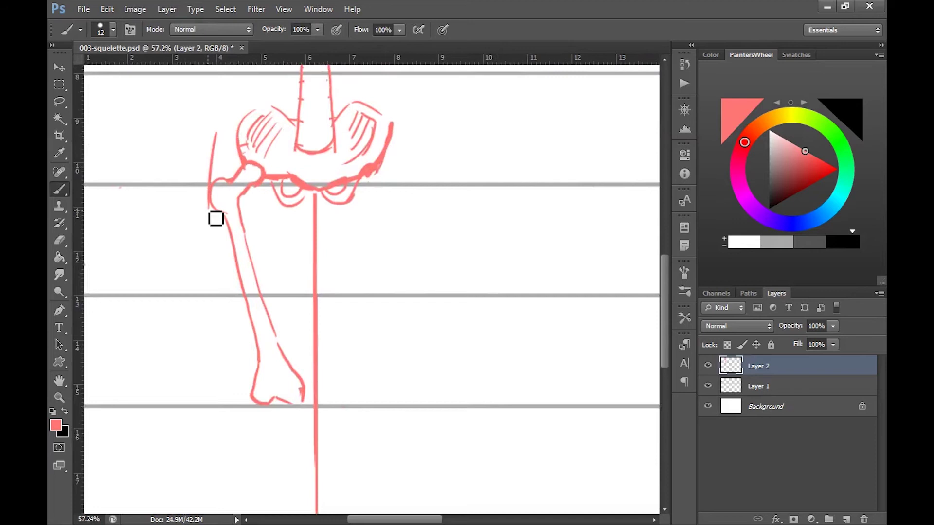
pyautogui.moveTo(315, 200)
pyautogui.mouseDown()
pyautogui.moveTo(305, 316)
pyautogui.moveTo(307, 409)
pyautogui.mouseUp()
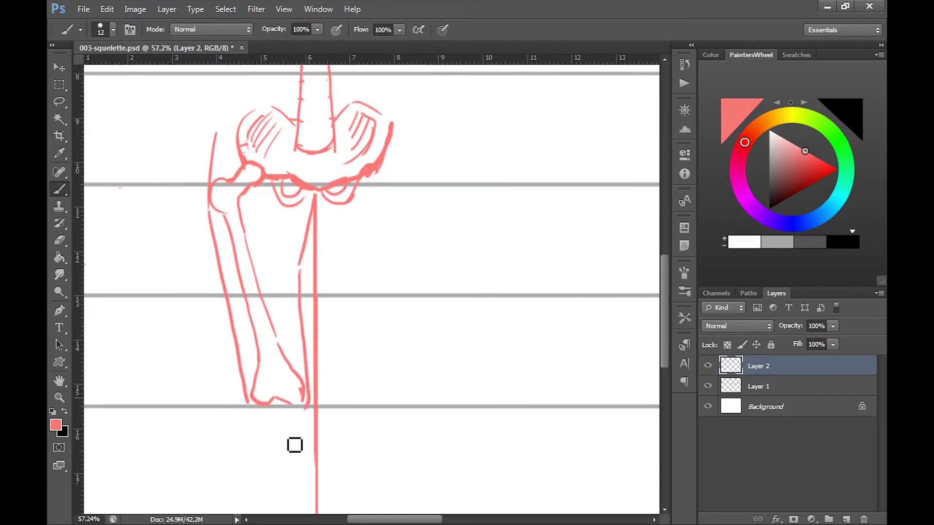
pyautogui.hotkey('ctrl', 'z')
pyautogui.hotkey('ctrl', 'alt', 'z')
pyautogui.hotkey('ctrl', 'alt', 'z')
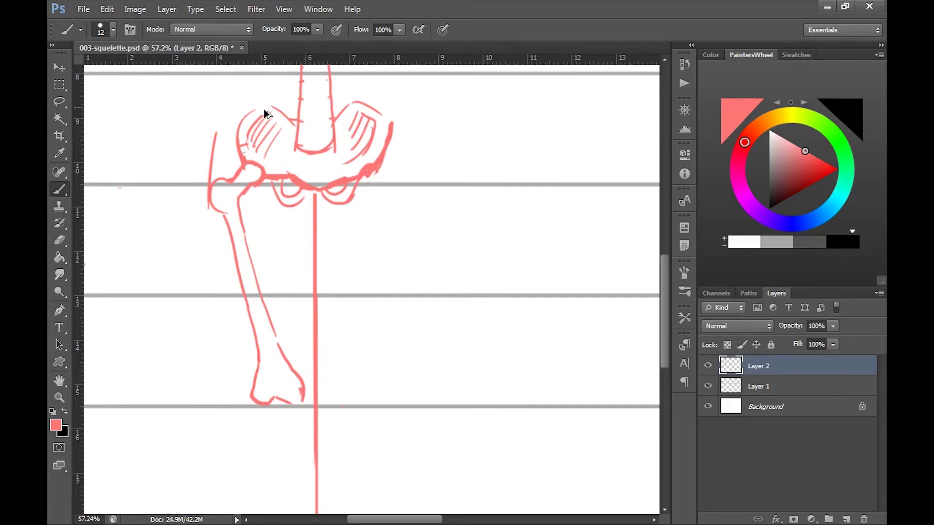
# Draw the mirrored right-hand thigh bone slanting inward from its hip socket at line 4 to a flared end at line 6
pyautogui.moveTo(333, 348); pyautogui.dragTo(306, 348)
pyautogui.moveTo(353, 297); pyautogui.dragTo(318, 265)
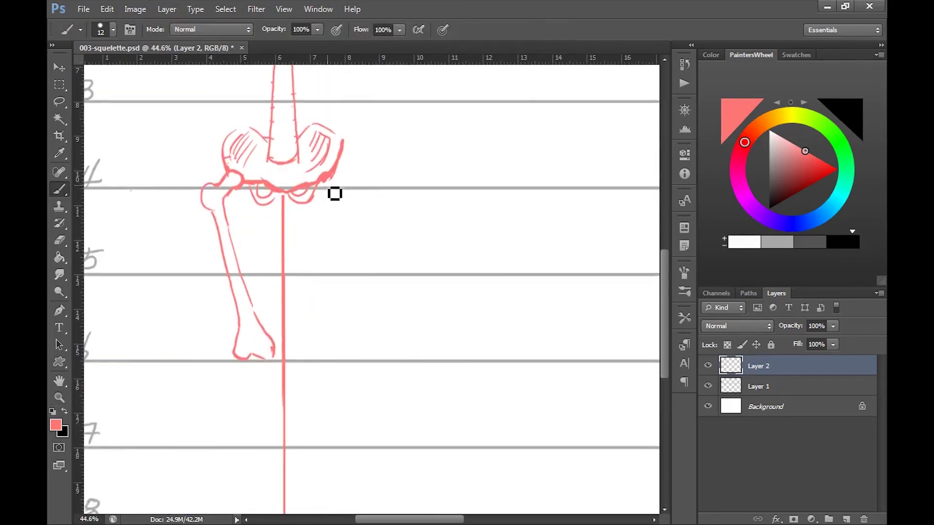
pyautogui.moveTo(318, 184); pyautogui.dragTo(346, 186)
pyautogui.moveTo(330, 191)
pyautogui.mouseDown()
pyautogui.moveTo(354, 208)
pyautogui.moveTo(340, 198)
pyautogui.moveTo(291, 350)
pyautogui.moveTo(324, 361)
pyautogui.mouseUp()
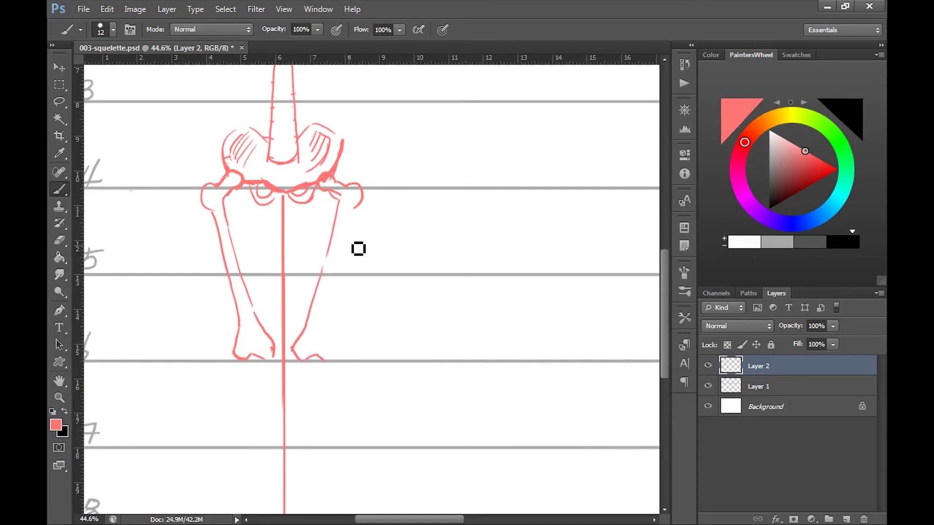
pyautogui.moveTo(353, 205)
pyautogui.mouseDown()
pyautogui.moveTo(337, 265)
pyautogui.moveTo(337, 358)
pyautogui.mouseUp()
# Draw a rounded kneecap over the lower end of each thigh bone, clearing the overlapping strokes
pyautogui.moveTo(245, 348); pyautogui.dragTo(256, 362)
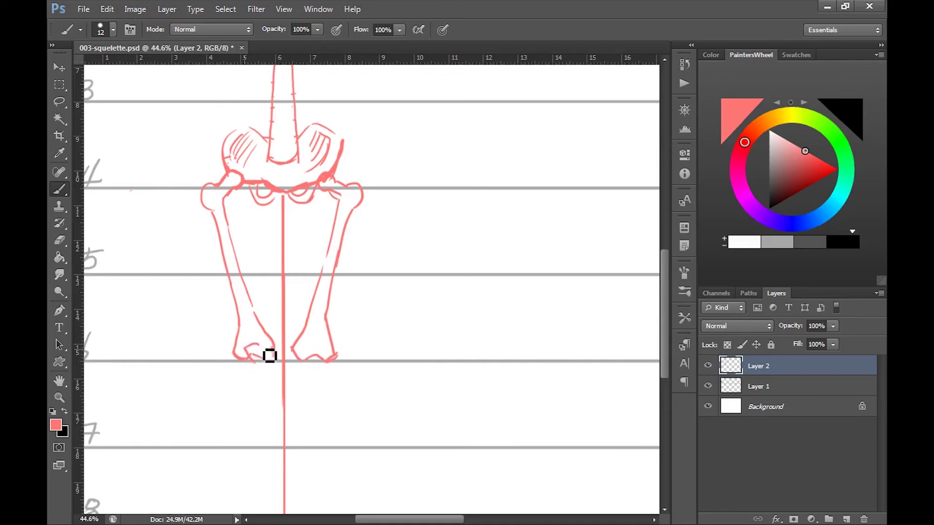
pyautogui.press('e')
pyautogui.press('b')
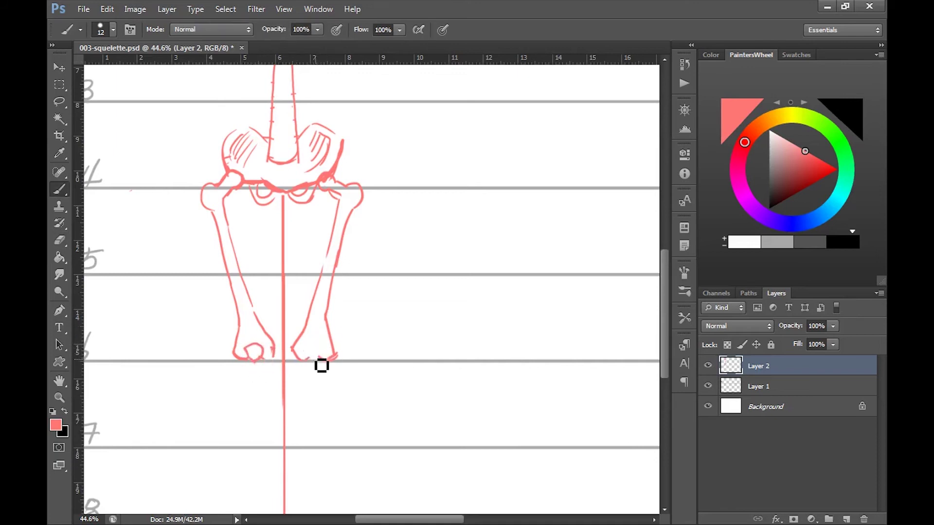
pyautogui.moveTo(306, 349)
pyautogui.mouseDown()
pyautogui.moveTo(324, 360)
pyautogui.moveTo(258, 382)
pyautogui.mouseUp()
# Draw the left-hand shin bone from a wide top under the knee at line 6 to a flared ankle end above line 8
pyautogui.moveTo(352, 370); pyautogui.dragTo(357, 250)
pyautogui.moveTo(285, 240)
pyautogui.mouseDown()
pyautogui.moveTo(340, 238)
pyautogui.moveTo(273, 208)
pyautogui.moveTo(274, 248)
pyautogui.moveTo(282, 229)
pyautogui.moveTo(313, 235)
pyautogui.moveTo(271, 219)
pyautogui.moveTo(226, 224)
pyautogui.moveTo(255, 345)
pyautogui.mouseUp()
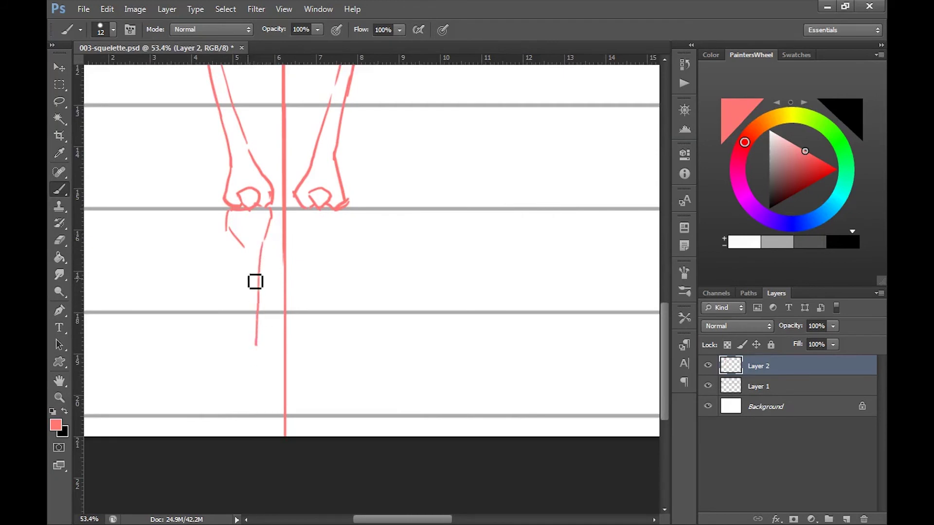
pyautogui.hotkey('ctrl', 'z')
pyautogui.moveTo(265, 246); pyautogui.dragTo(262, 352)
pyautogui.moveTo(257, 261); pyautogui.dragTo(256, 361)
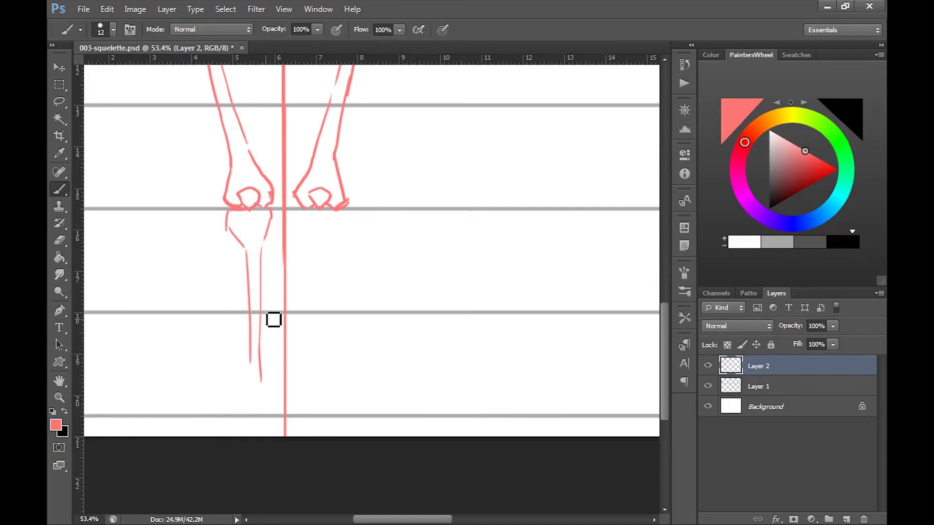
pyautogui.moveTo(259, 344)
pyautogui.mouseDown()
pyautogui.moveTo(271, 378)
pyautogui.moveTo(244, 380)
pyautogui.moveTo(272, 377)
pyautogui.mouseUp()
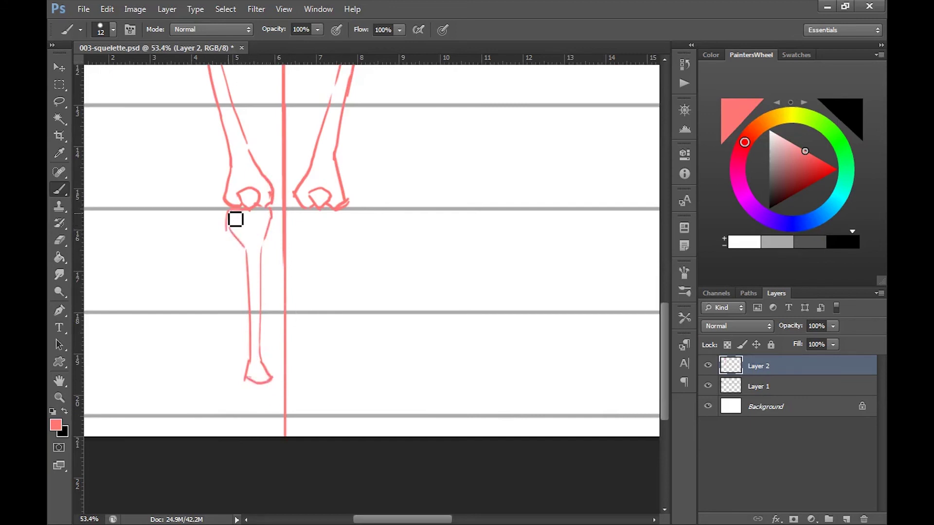
# Draw the thin fibula along the outer side of the left-hand shin bone, ending slightly lower at the ankle
pyautogui.moveTo(222, 238); pyautogui.dragTo(235, 354)
pyautogui.moveTo(232, 238)
pyautogui.mouseDown()
pyautogui.moveTo(252, 378)
pyautogui.moveTo(240, 360)
pyautogui.moveTo(234, 385)
pyautogui.mouseUp()
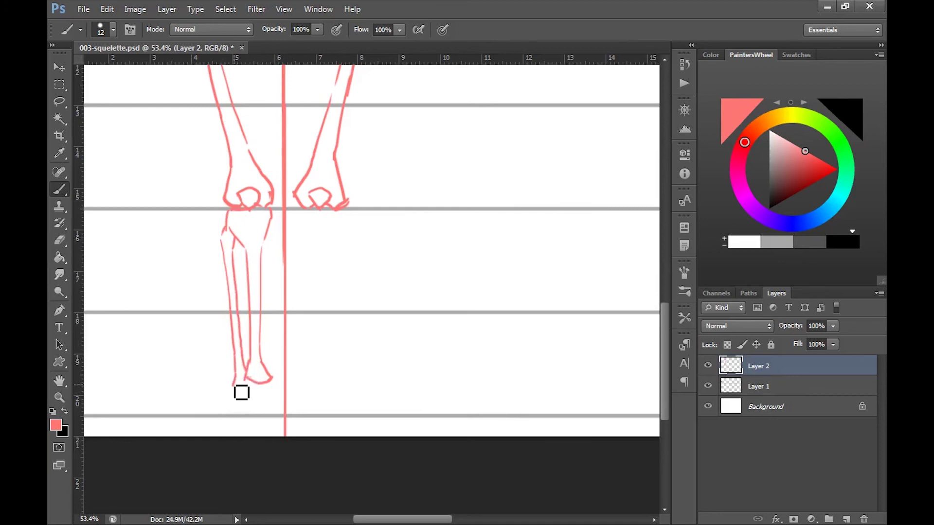
pyautogui.moveTo(235, 377)
pyautogui.mouseDown()
pyautogui.moveTo(246, 382)
pyautogui.moveTo(229, 378)
pyautogui.mouseUp()
# Point an arrow at the outer ankle and sketch a side-view foot with its ankle bone beside the leg, between lines 6 and 7
pyautogui.moveTo(223, 370)
pyautogui.mouseDown()
pyautogui.moveTo(230, 379)
pyautogui.moveTo(220, 381)
pyautogui.mouseUp()
pyautogui.press('space')
pyautogui.moveTo(221, 318); pyautogui.dragTo(269, 324)
pyautogui.moveTo(142, 248); pyautogui.dragTo(141, 321)
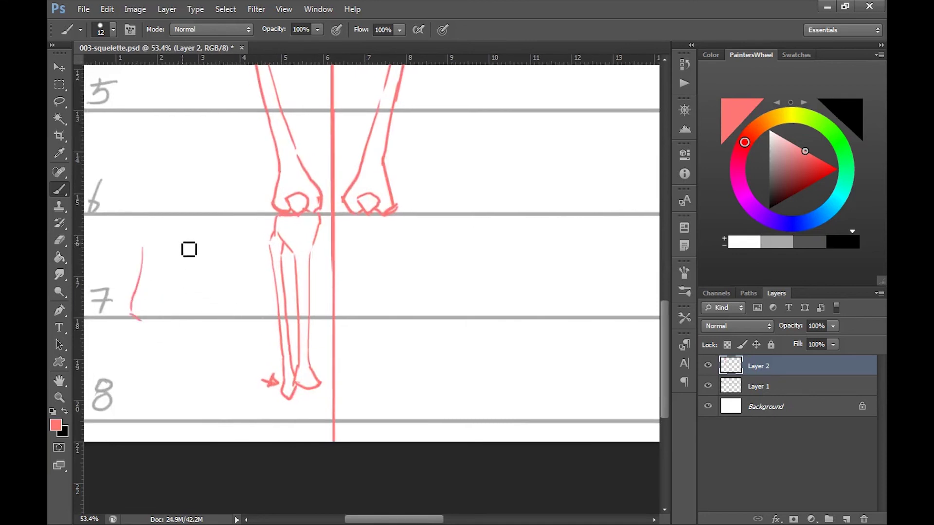
pyautogui.moveTo(145, 206); pyautogui.dragTo(141, 283)
pyautogui.moveTo(190, 204)
pyautogui.mouseDown()
pyautogui.moveTo(200, 275)
pyautogui.moveTo(231, 313)
pyautogui.moveTo(270, 317)
pyautogui.mouseUp()
pyautogui.moveTo(131, 317); pyautogui.dragTo(240, 322)
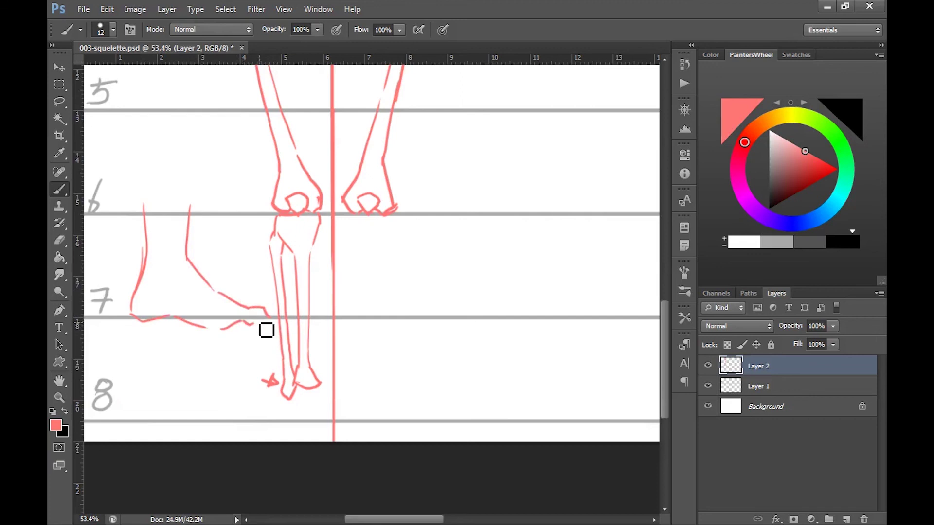
pyautogui.moveTo(161, 244); pyautogui.dragTo(166, 277)
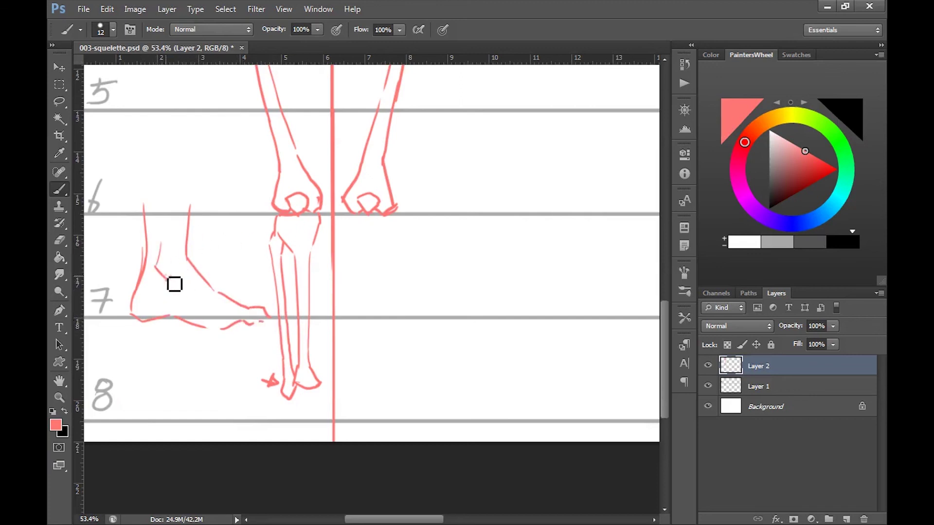
# Erase the side-view foot sketch beside the left-hand leg
pyautogui.press('e')
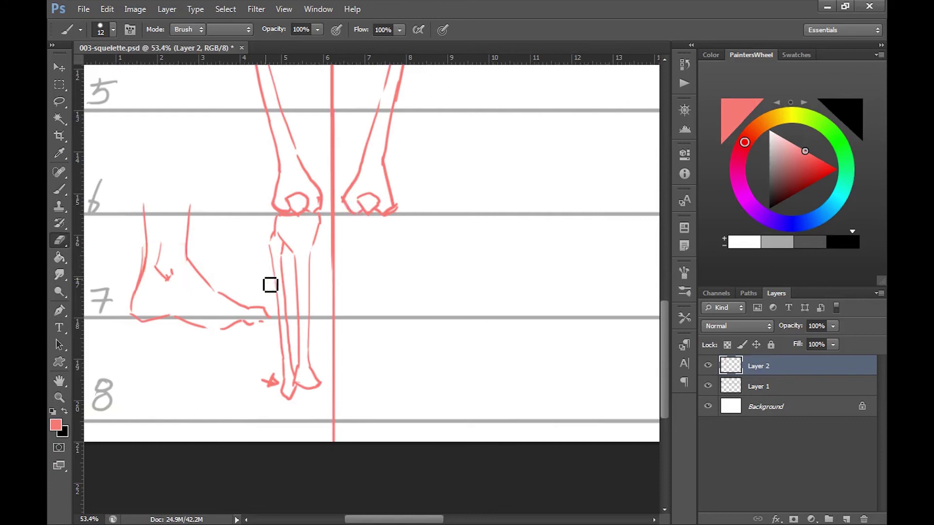
pyautogui.moveTo(257, 311); pyautogui.dragTo(247, 337)
pyautogui.moveTo(157, 329); pyautogui.dragTo(145, 213)
pyautogui.press('b')
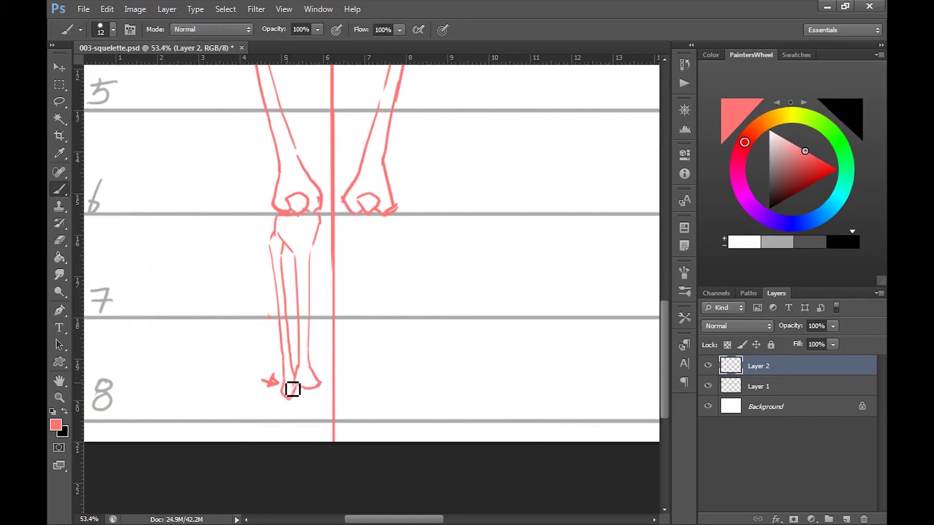
# Add arrows around the left-hand ankle, pointing down beside the outer ankle bone and up beside the inner one
pyautogui.moveTo(323, 372); pyautogui.dragTo(316, 366)
pyautogui.moveTo(250, 385); pyautogui.dragTo(246, 381)
pyautogui.moveTo(316, 330)
pyautogui.mouseDown()
pyautogui.moveTo(322, 344)
pyautogui.moveTo(322, 336)
pyautogui.mouseUp()
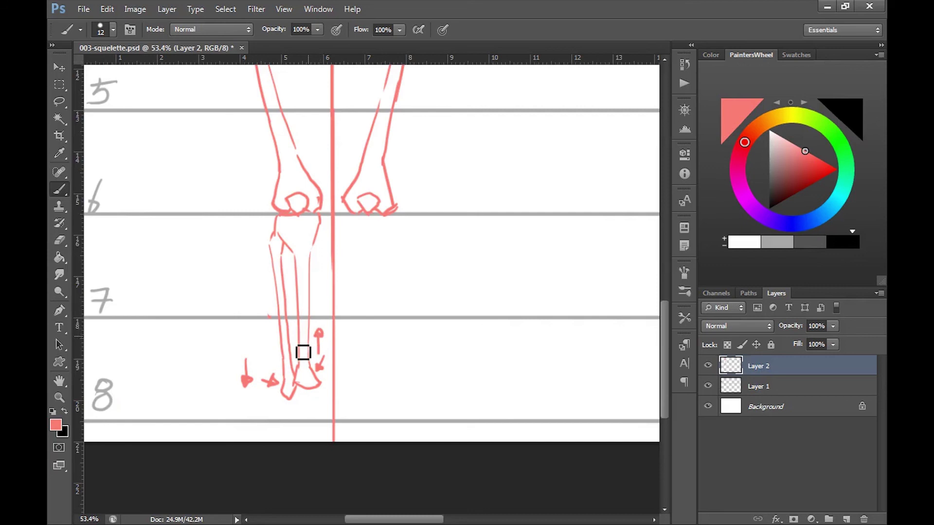
# Erase the ankle arrows and draw the left-hand foot spreading from the ankle to a flat base on line 8
pyautogui.press('e')
pyautogui.moveTo(246, 380); pyautogui.dragTo(273, 384)
pyautogui.moveTo(319, 333); pyautogui.dragTo(330, 420)
pyautogui.press('b')
pyautogui.moveTo(290, 396)
pyautogui.mouseDown()
pyautogui.moveTo(257, 417)
pyautogui.moveTo(333, 419)
pyautogui.moveTo(315, 418)
pyautogui.moveTo(340, 408)
pyautogui.mouseUp()
# Draw the right-hand shin bone from the knee at line 6 toward the ankle, and start the fibula along its outer side
pyautogui.hotkey('ctrl', 'space')
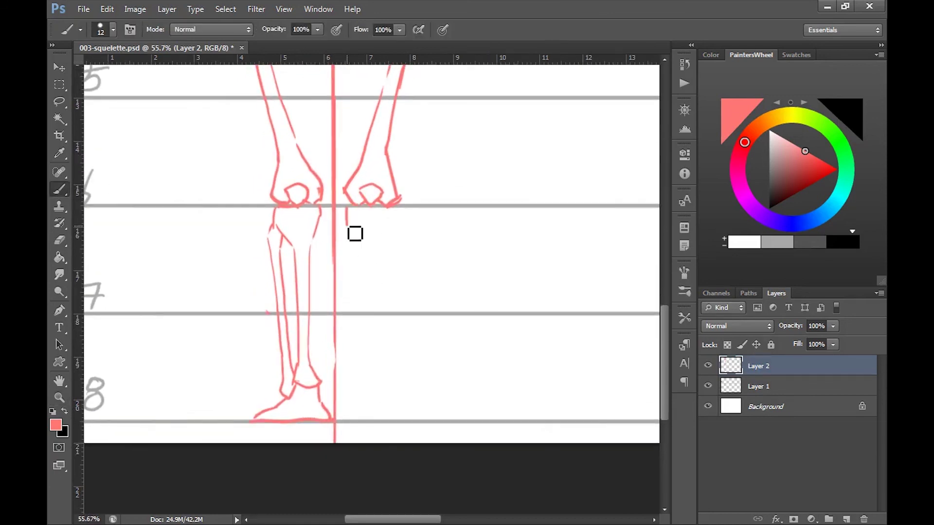
pyautogui.moveTo(347, 225)
pyautogui.mouseDown()
pyautogui.moveTo(359, 251)
pyautogui.moveTo(355, 369)
pyautogui.mouseUp()
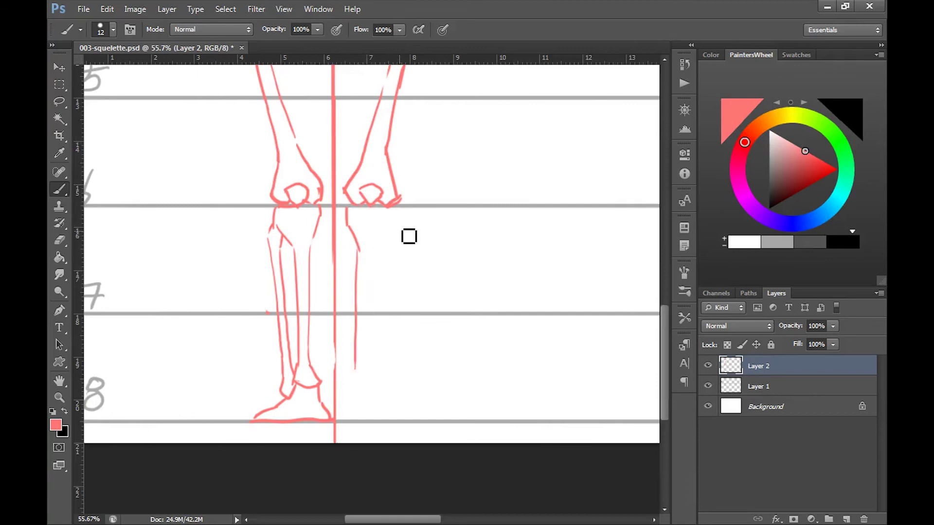
pyautogui.moveTo(395, 203)
pyautogui.mouseDown()
pyautogui.moveTo(371, 253)
pyautogui.moveTo(354, 389)
pyautogui.moveTo(366, 383)
pyautogui.mouseUp()
pyautogui.moveTo(389, 249); pyautogui.dragTo(369, 362)
# Finish the right-hand fibula and ankle, and draw the right-hand foot with its flat base on line 8
pyautogui.moveTo(399, 227)
pyautogui.mouseDown()
pyautogui.moveTo(388, 396)
pyautogui.moveTo(385, 404)
pyautogui.moveTo(360, 395)
pyautogui.moveTo(335, 424)
pyautogui.mouseUp()
pyautogui.moveTo(375, 399)
pyautogui.mouseDown()
pyautogui.moveTo(407, 419)
pyautogui.moveTo(365, 422)
pyautogui.mouseUp()
pyautogui.press('z')
pyautogui.moveTo(423, 304); pyautogui.dragTo(341, 333)
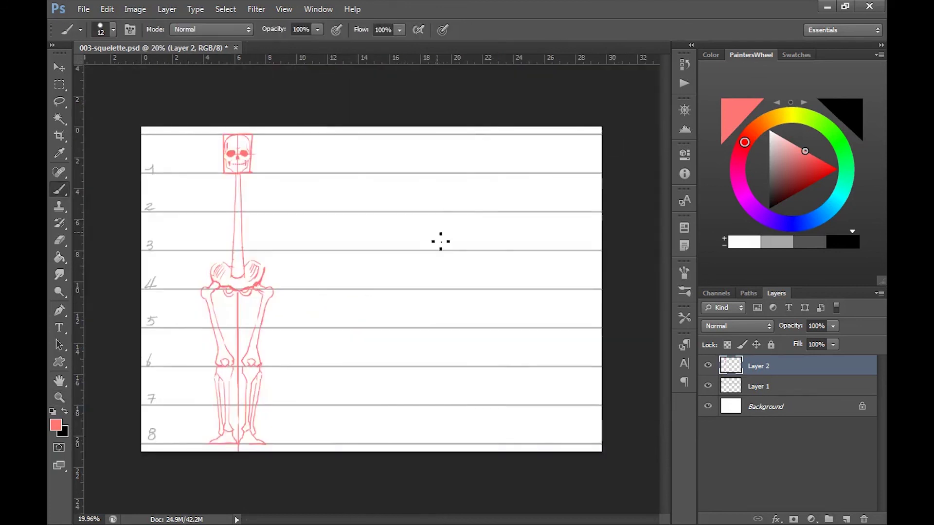